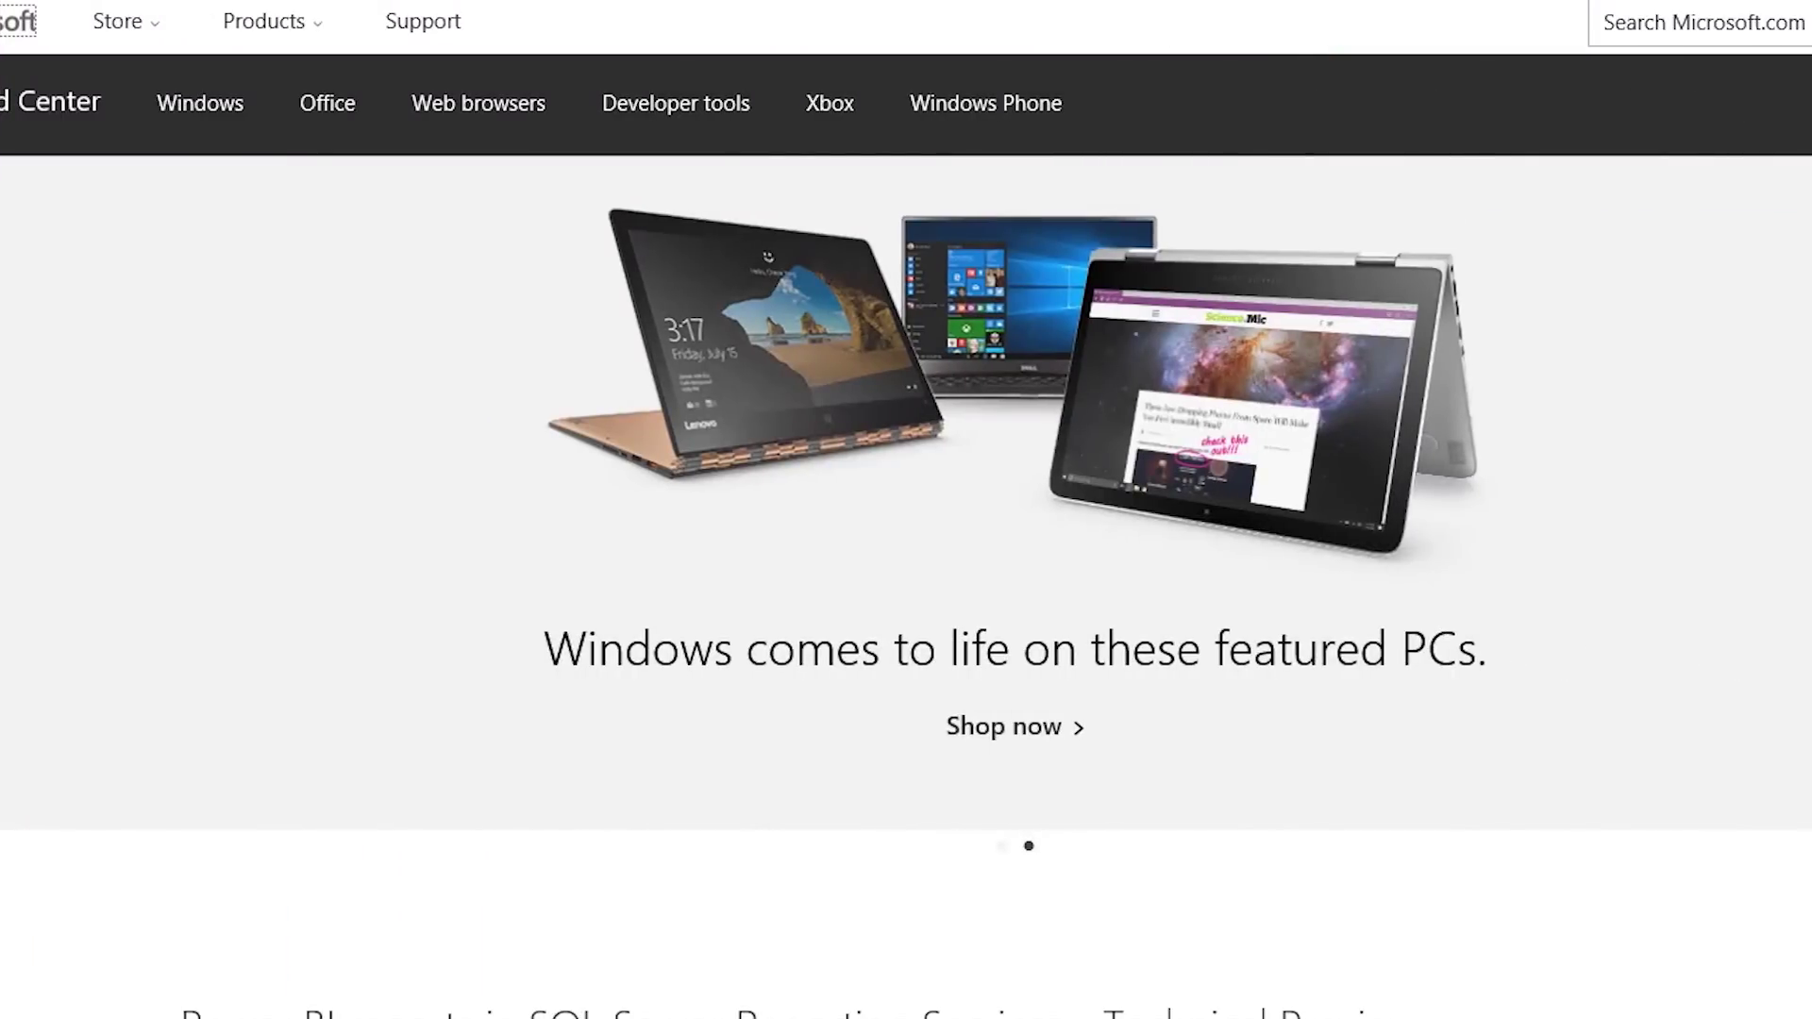
Download SQLServerReportingServices.exe and PBIDesktopRS_x64.msi from the Technical Preview download page.
{"action": "scroll", "coordinate": [1616, 1003], "scroll_direction": "down", "scroll_amount": 6}
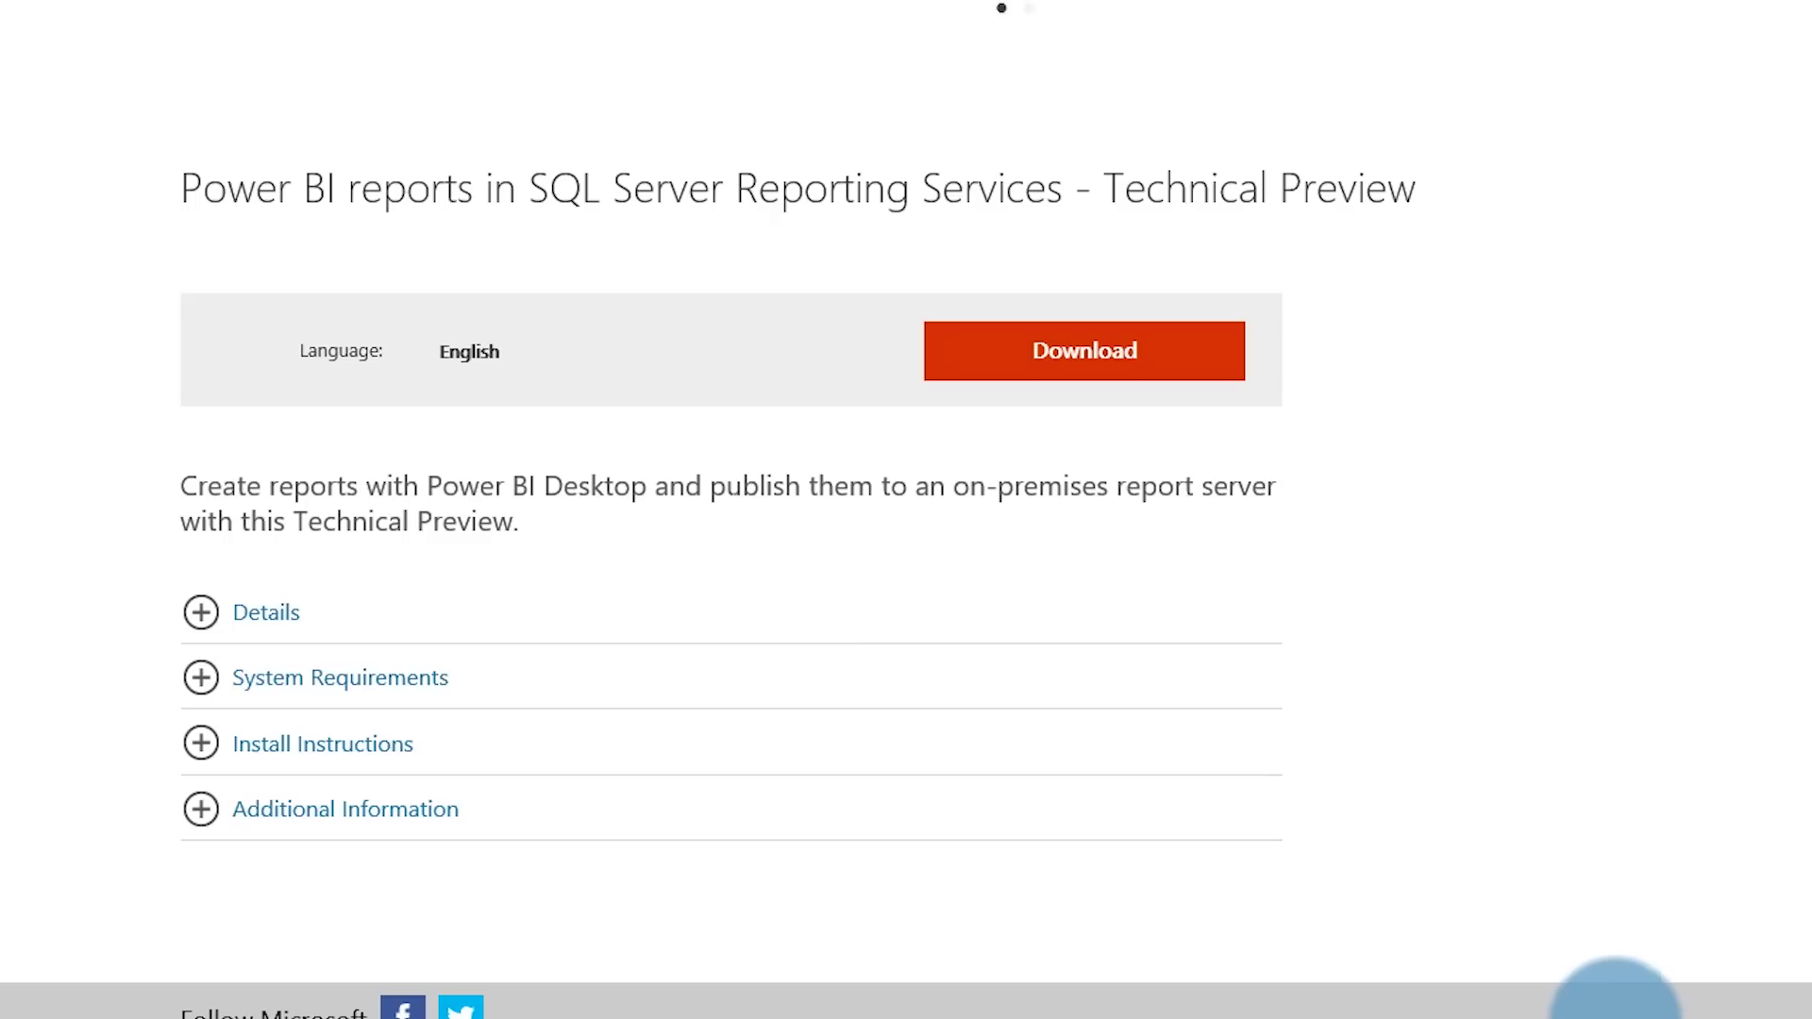
{"action": "left_click", "coordinate": [361, 619]}
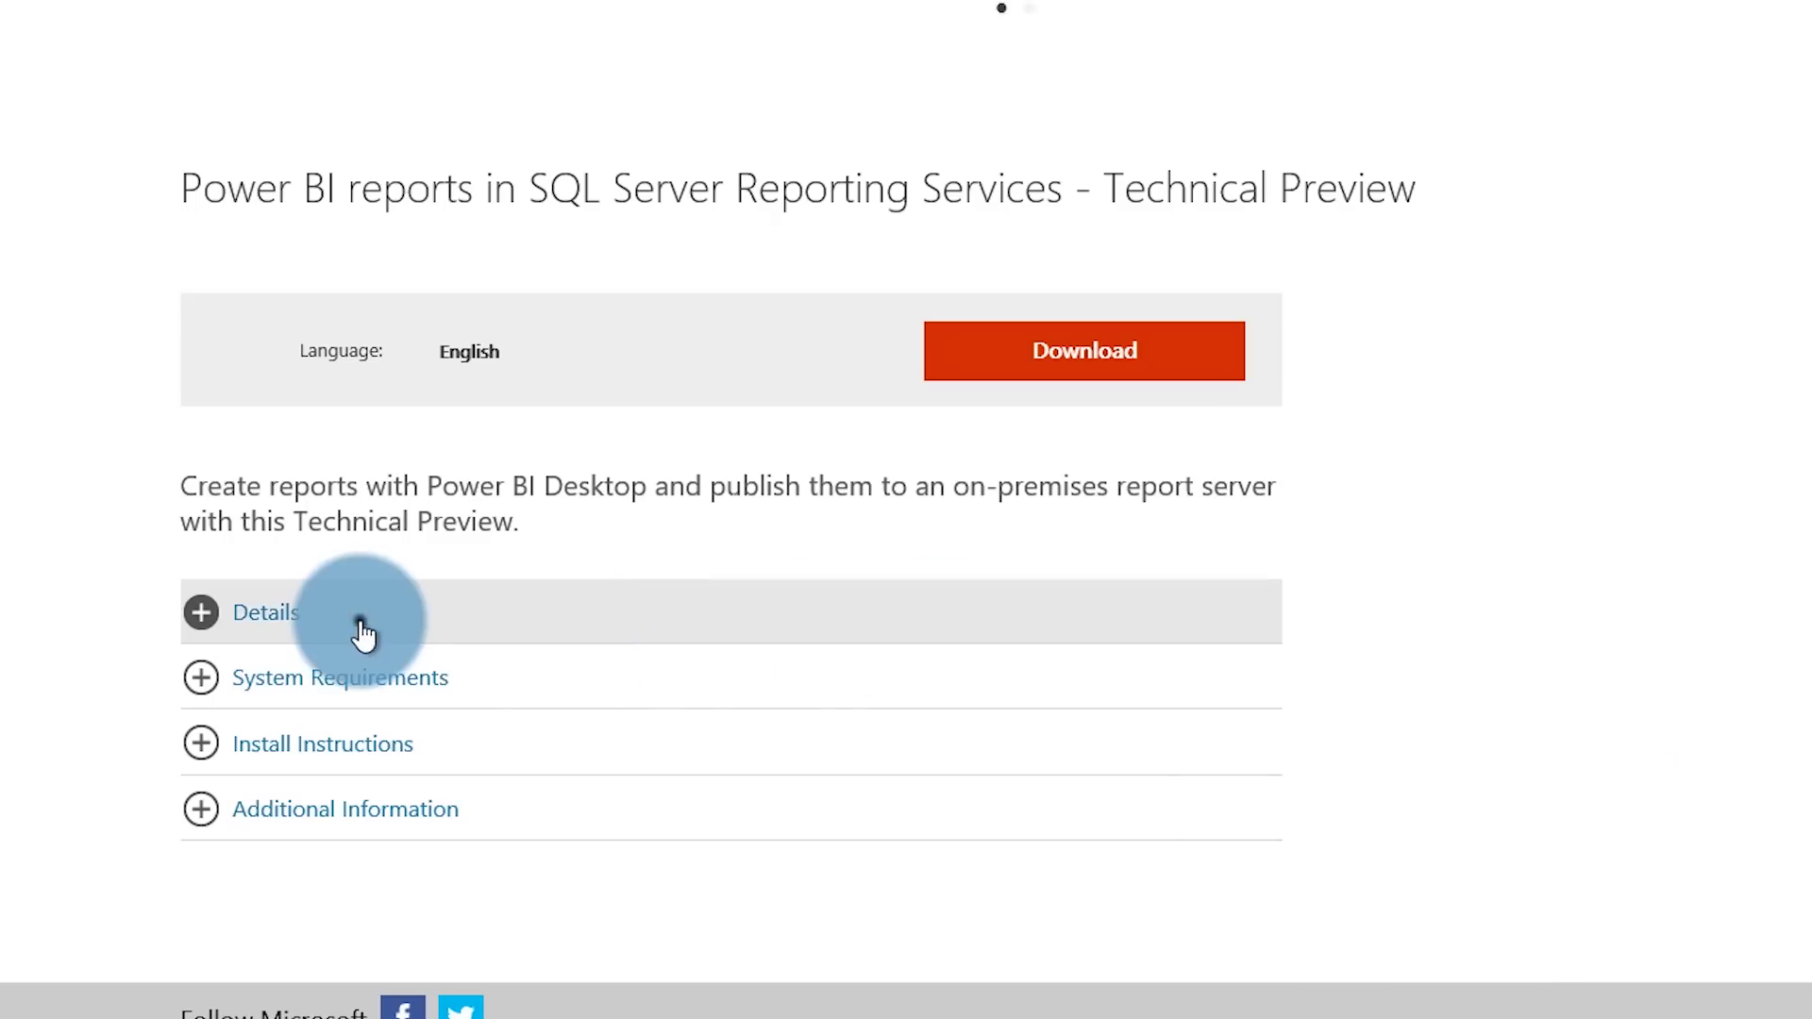
{"action": "scroll", "coordinate": [1353, 630], "scroll_direction": "down", "scroll_amount": 2}
{"action": "scroll", "coordinate": [1353, 630], "scroll_direction": "down", "scroll_amount": 1}
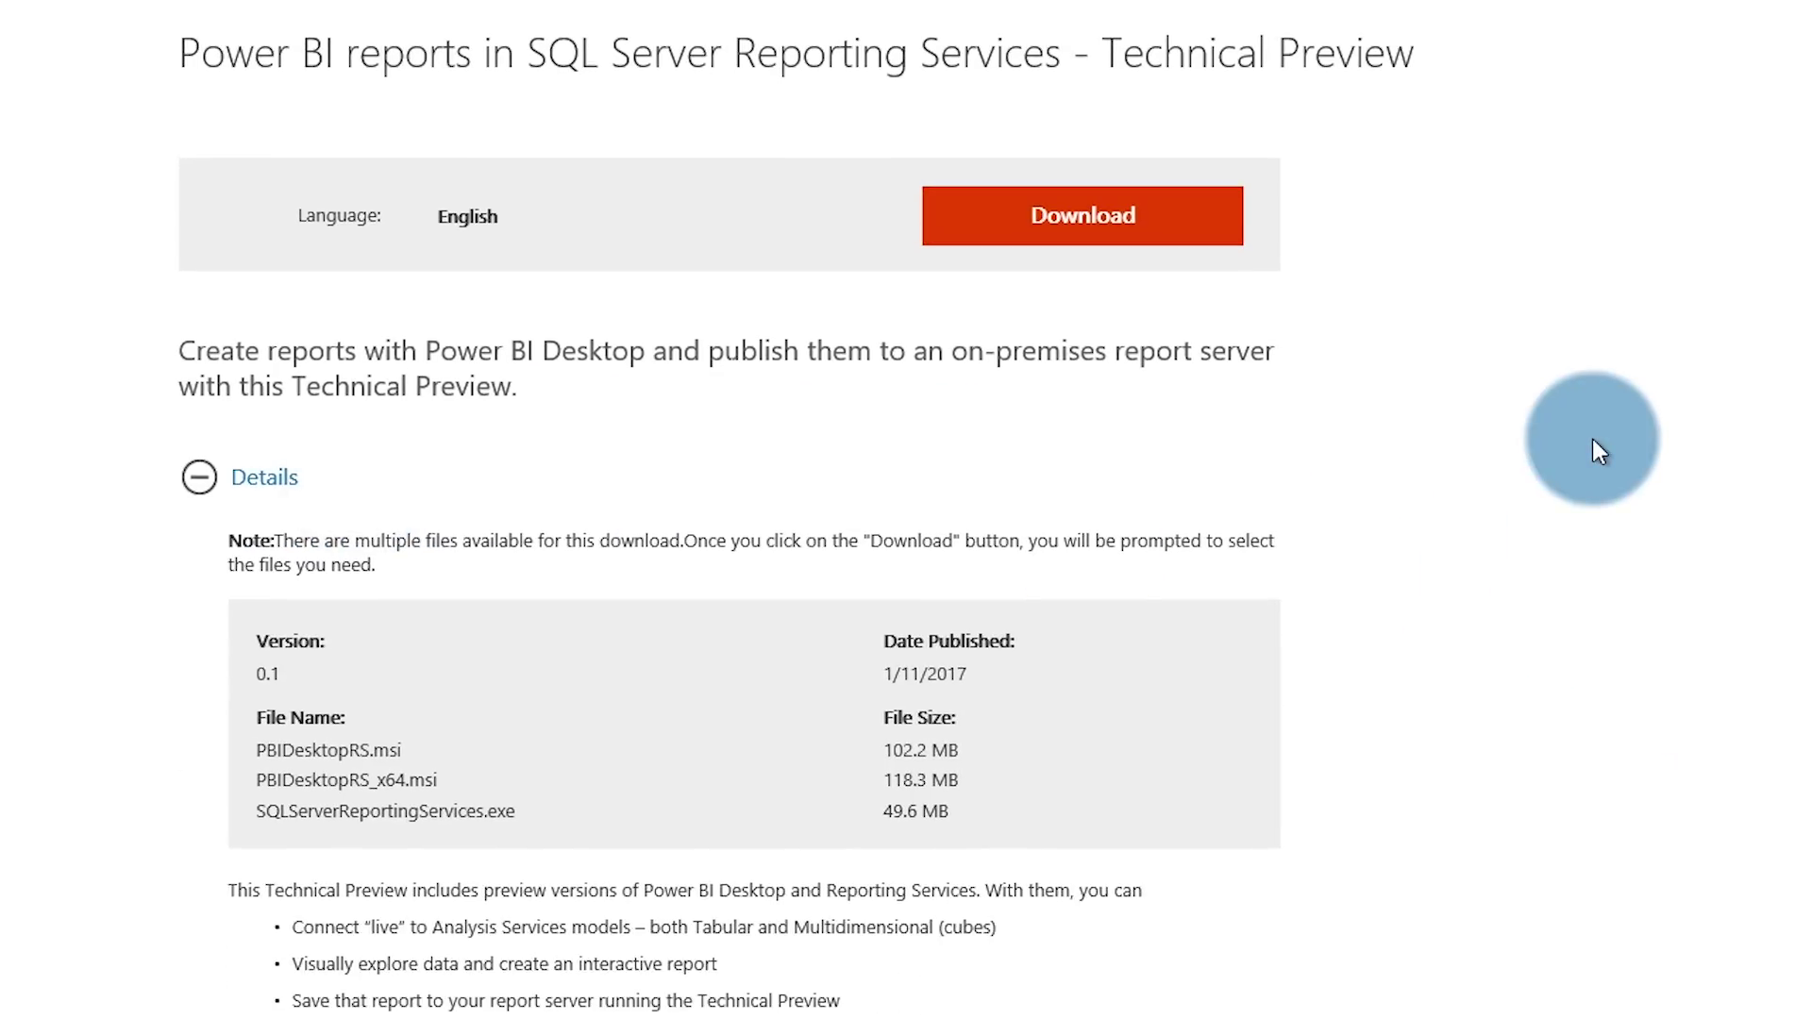
{"action": "left_click", "coordinate": [1191, 232]}
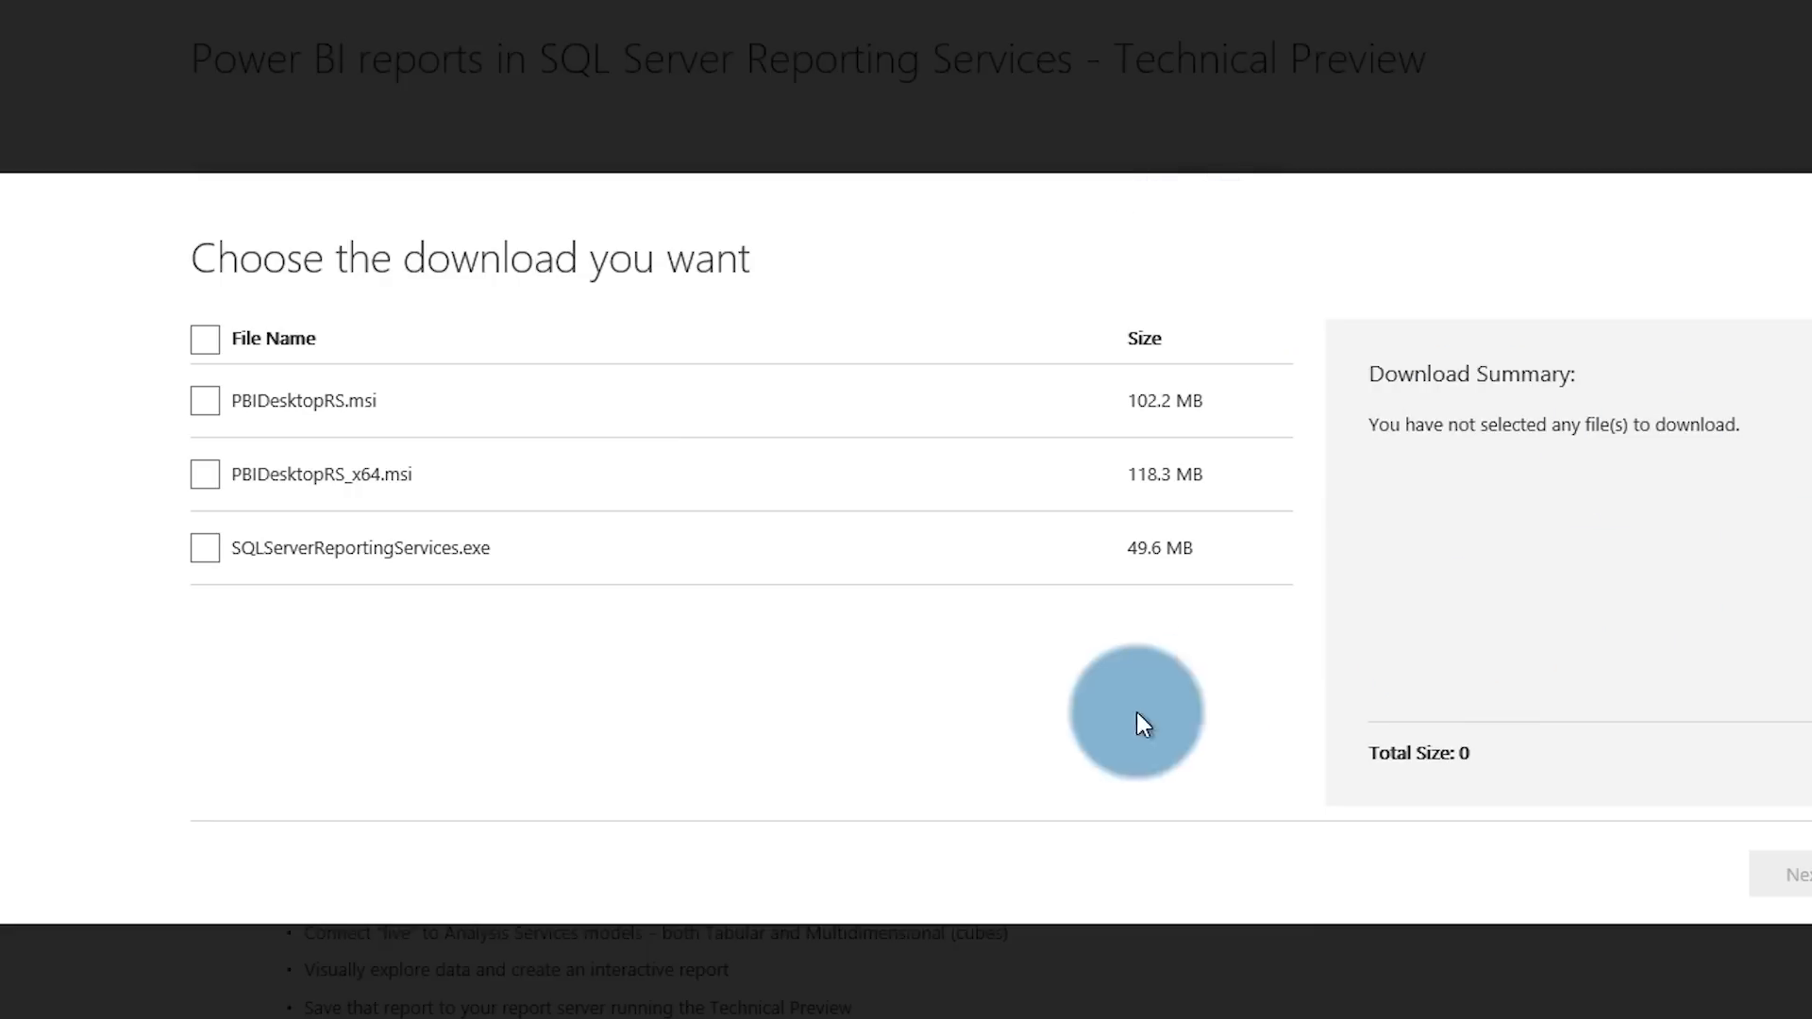
{"action": "left_click", "coordinate": [207, 545]}
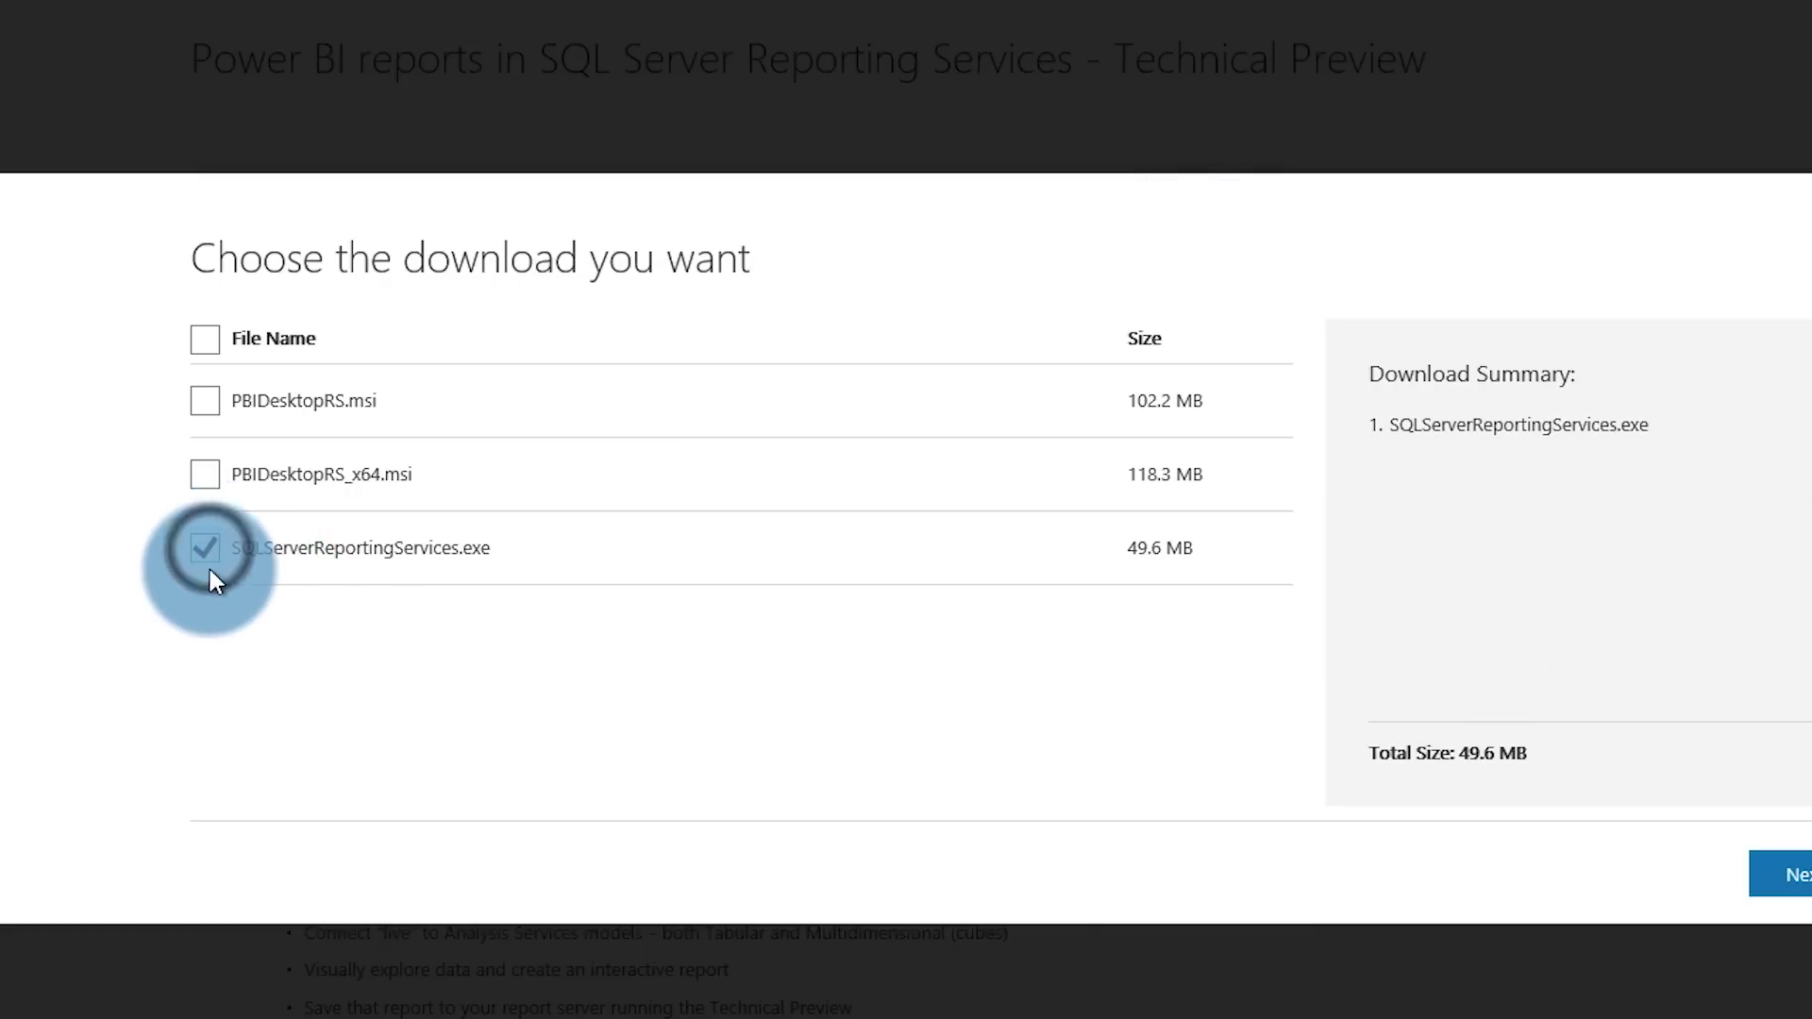
{"action": "left_click", "coordinate": [200, 467]}
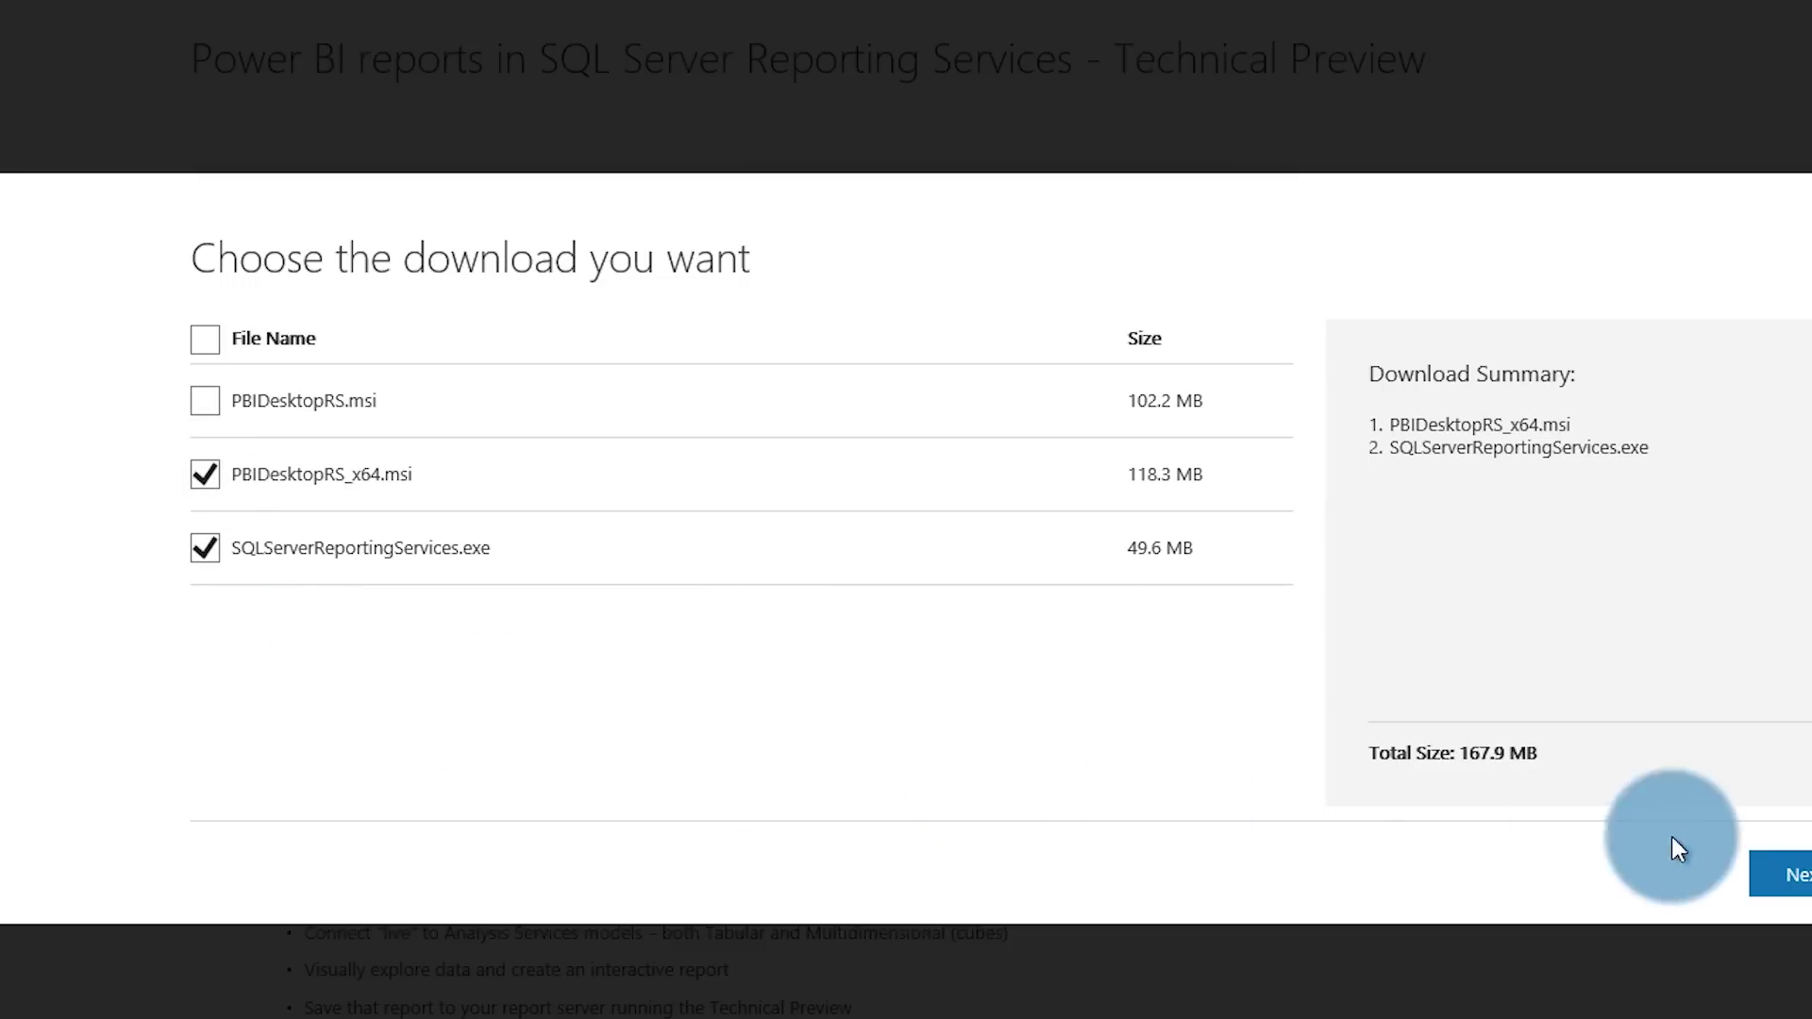
{"action": "left_click", "coordinate": [1793, 880]}
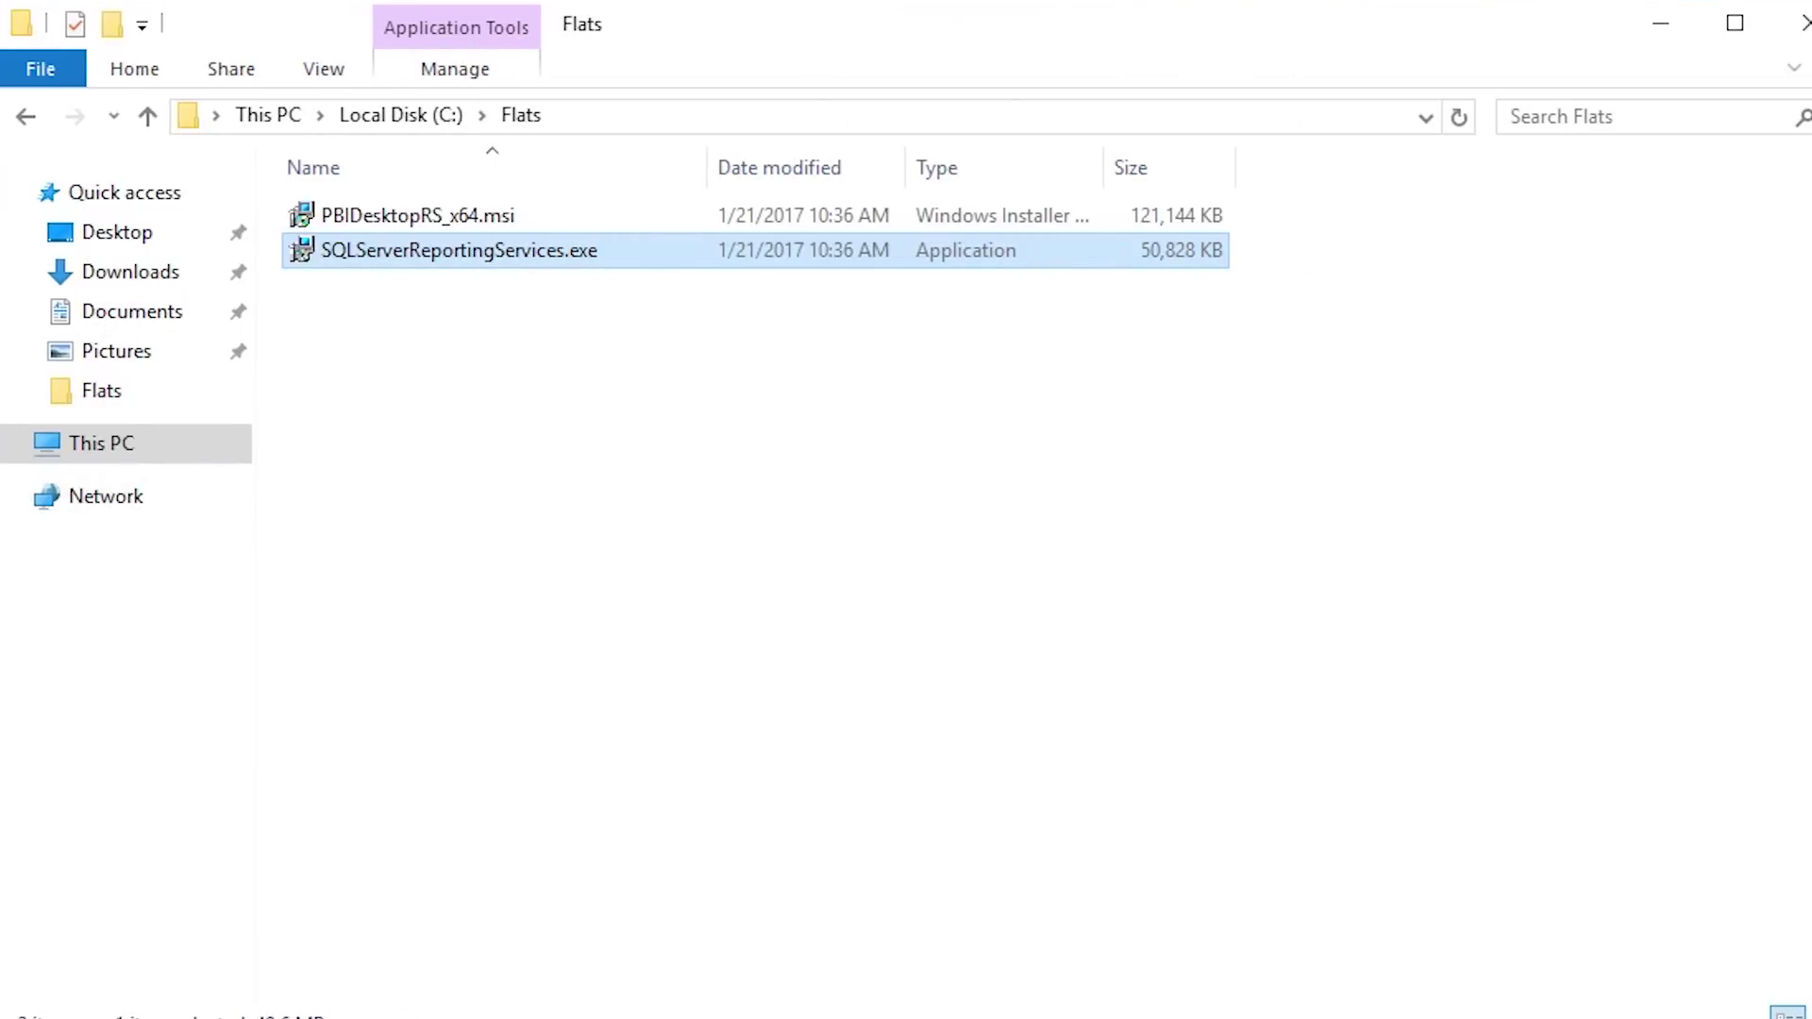
Run SQLServerReportingServices.exe, keep the default install location, accept the license terms and install.
{"action": "double_click", "coordinate": [558, 251]}
{"action": "left_click", "coordinate": [1035, 568]}
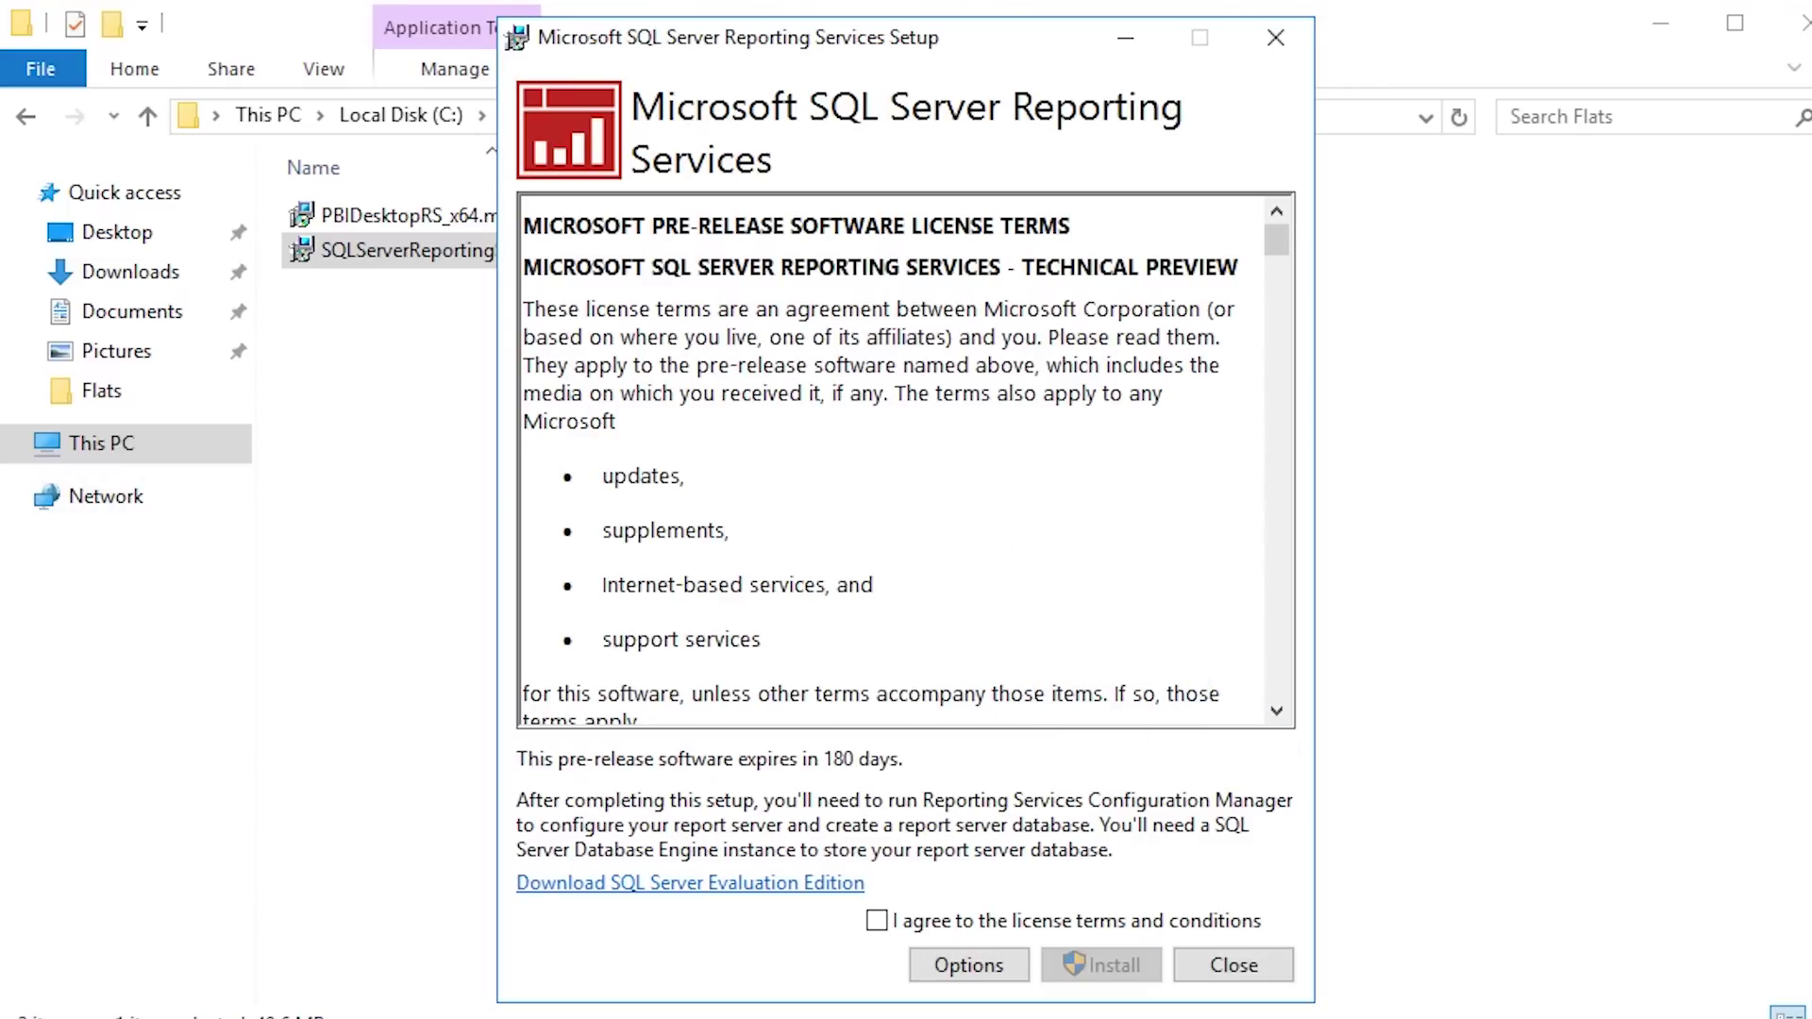
{"action": "left_click", "coordinate": [977, 967]}
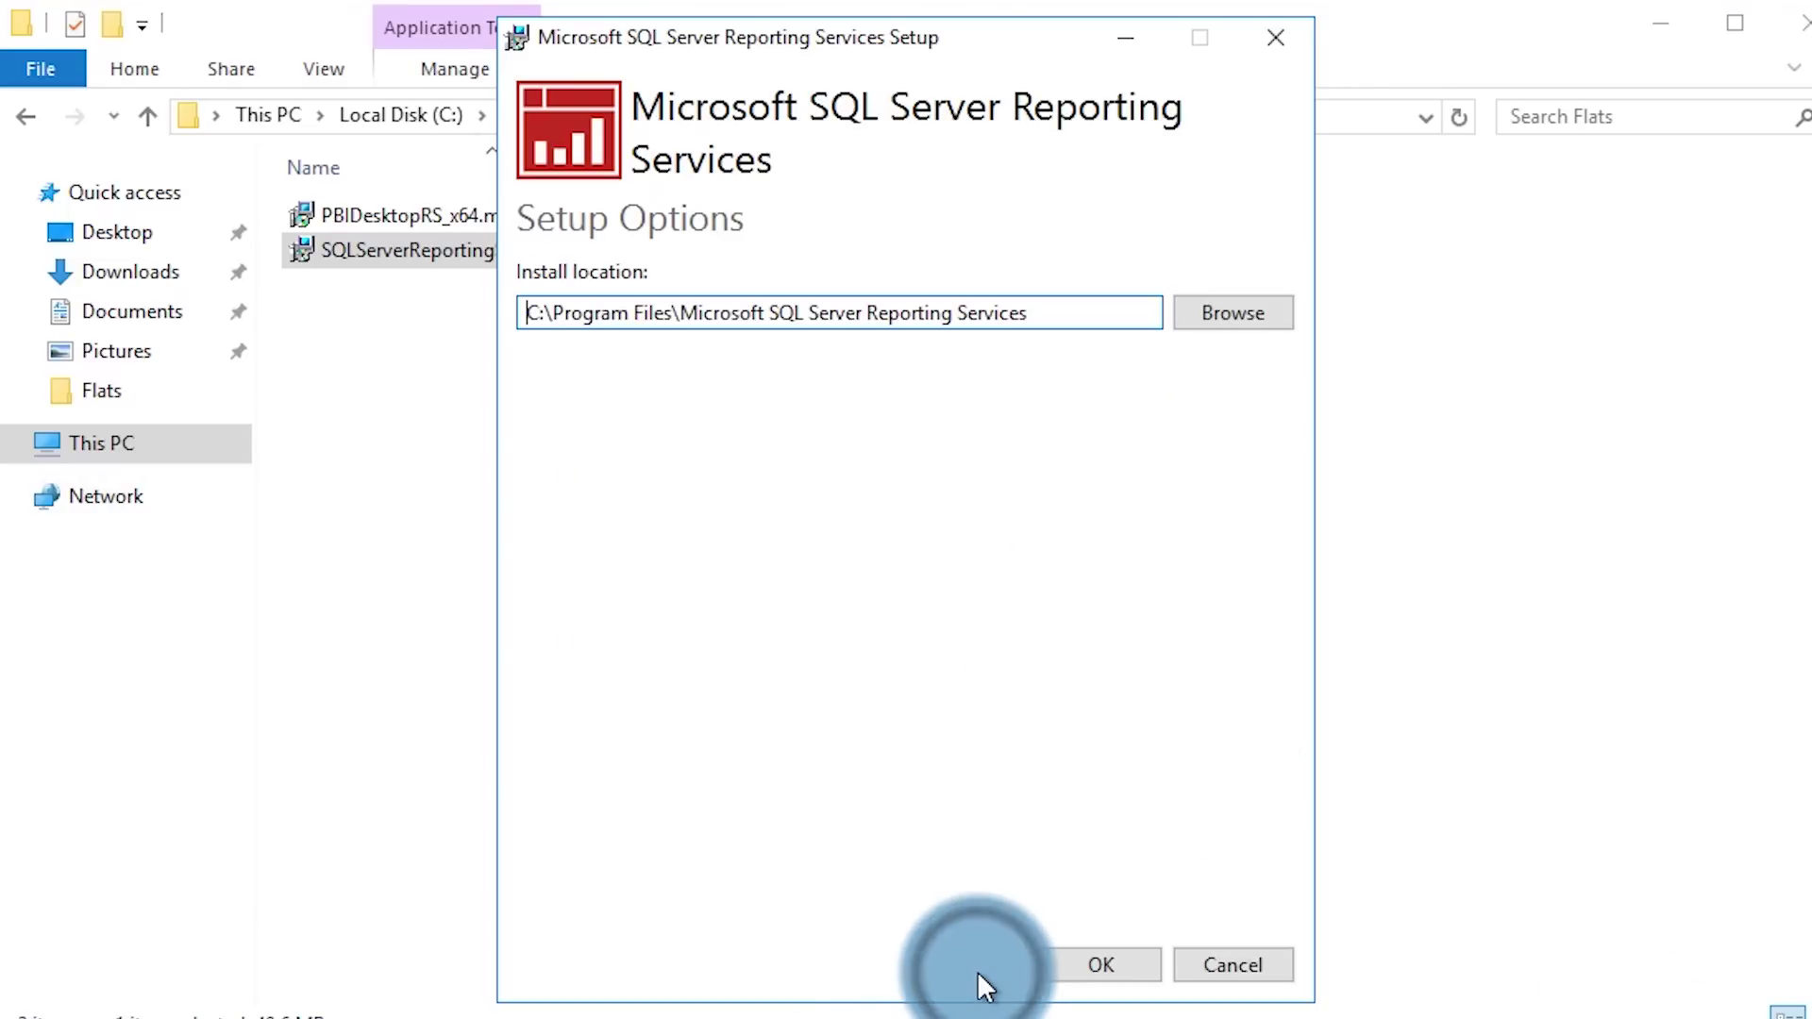
{"action": "left_click", "coordinate": [1084, 951]}
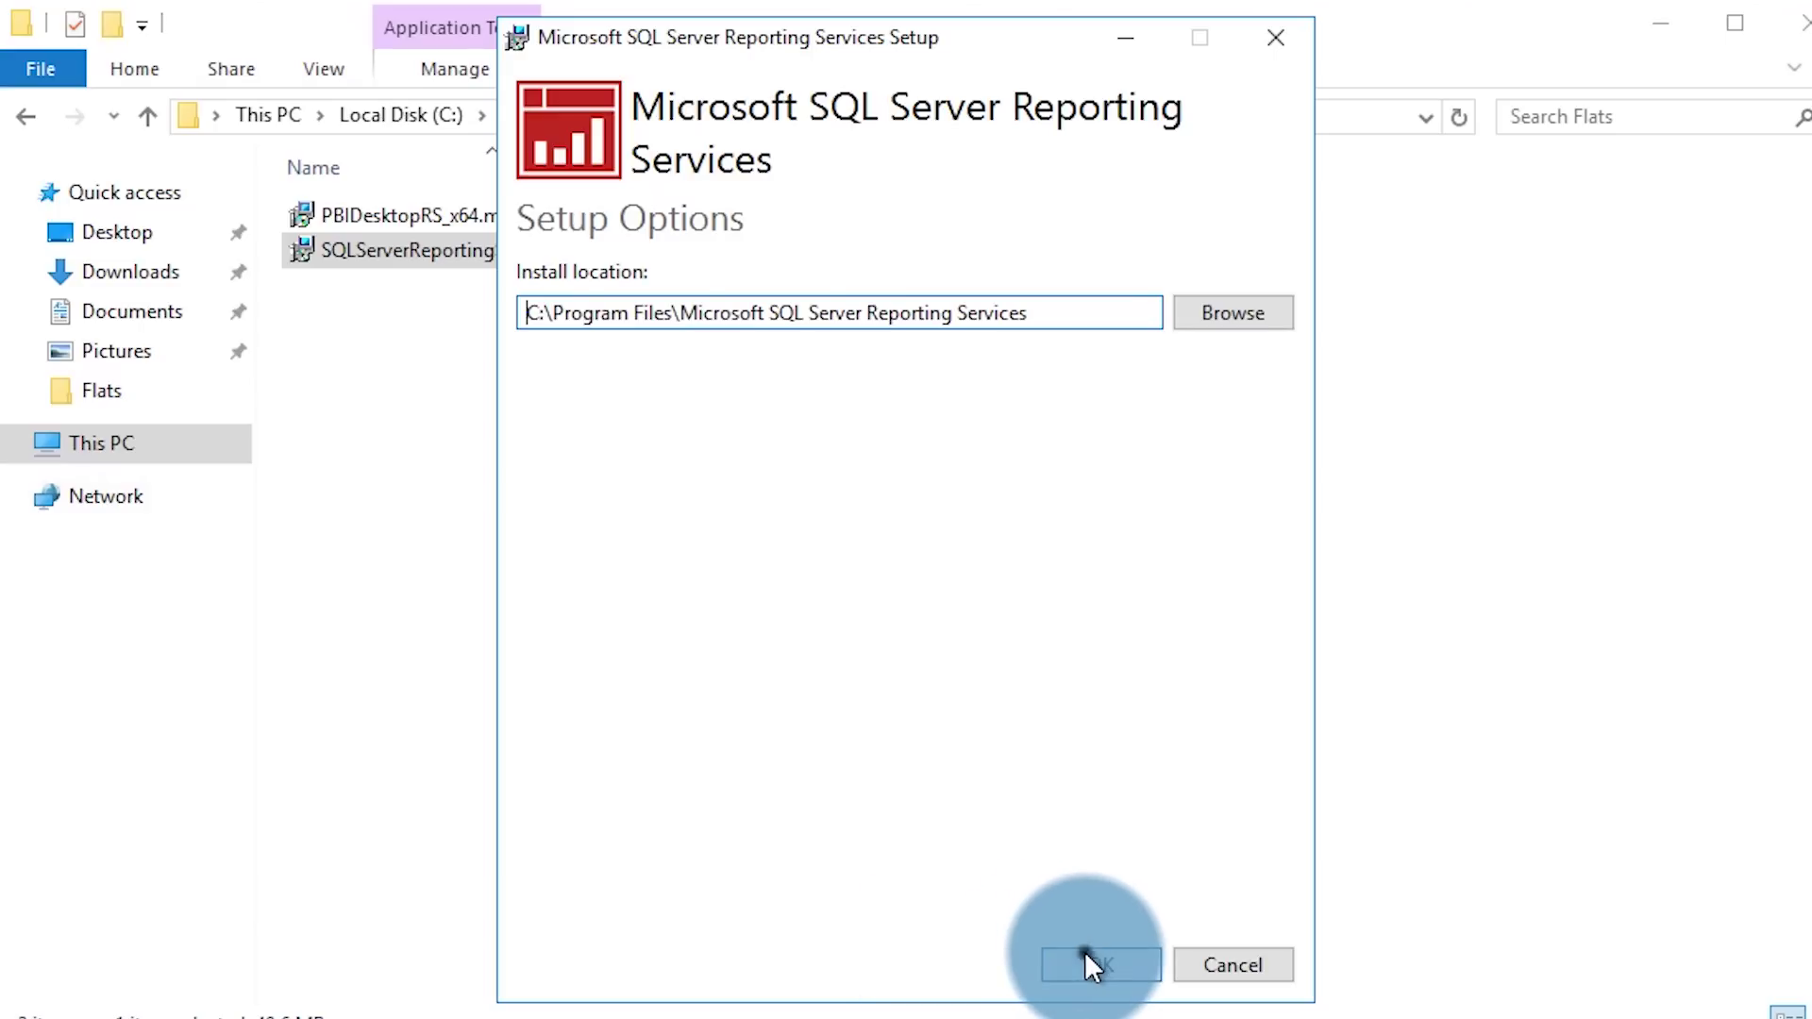
{"action": "left_click", "coordinate": [937, 922]}
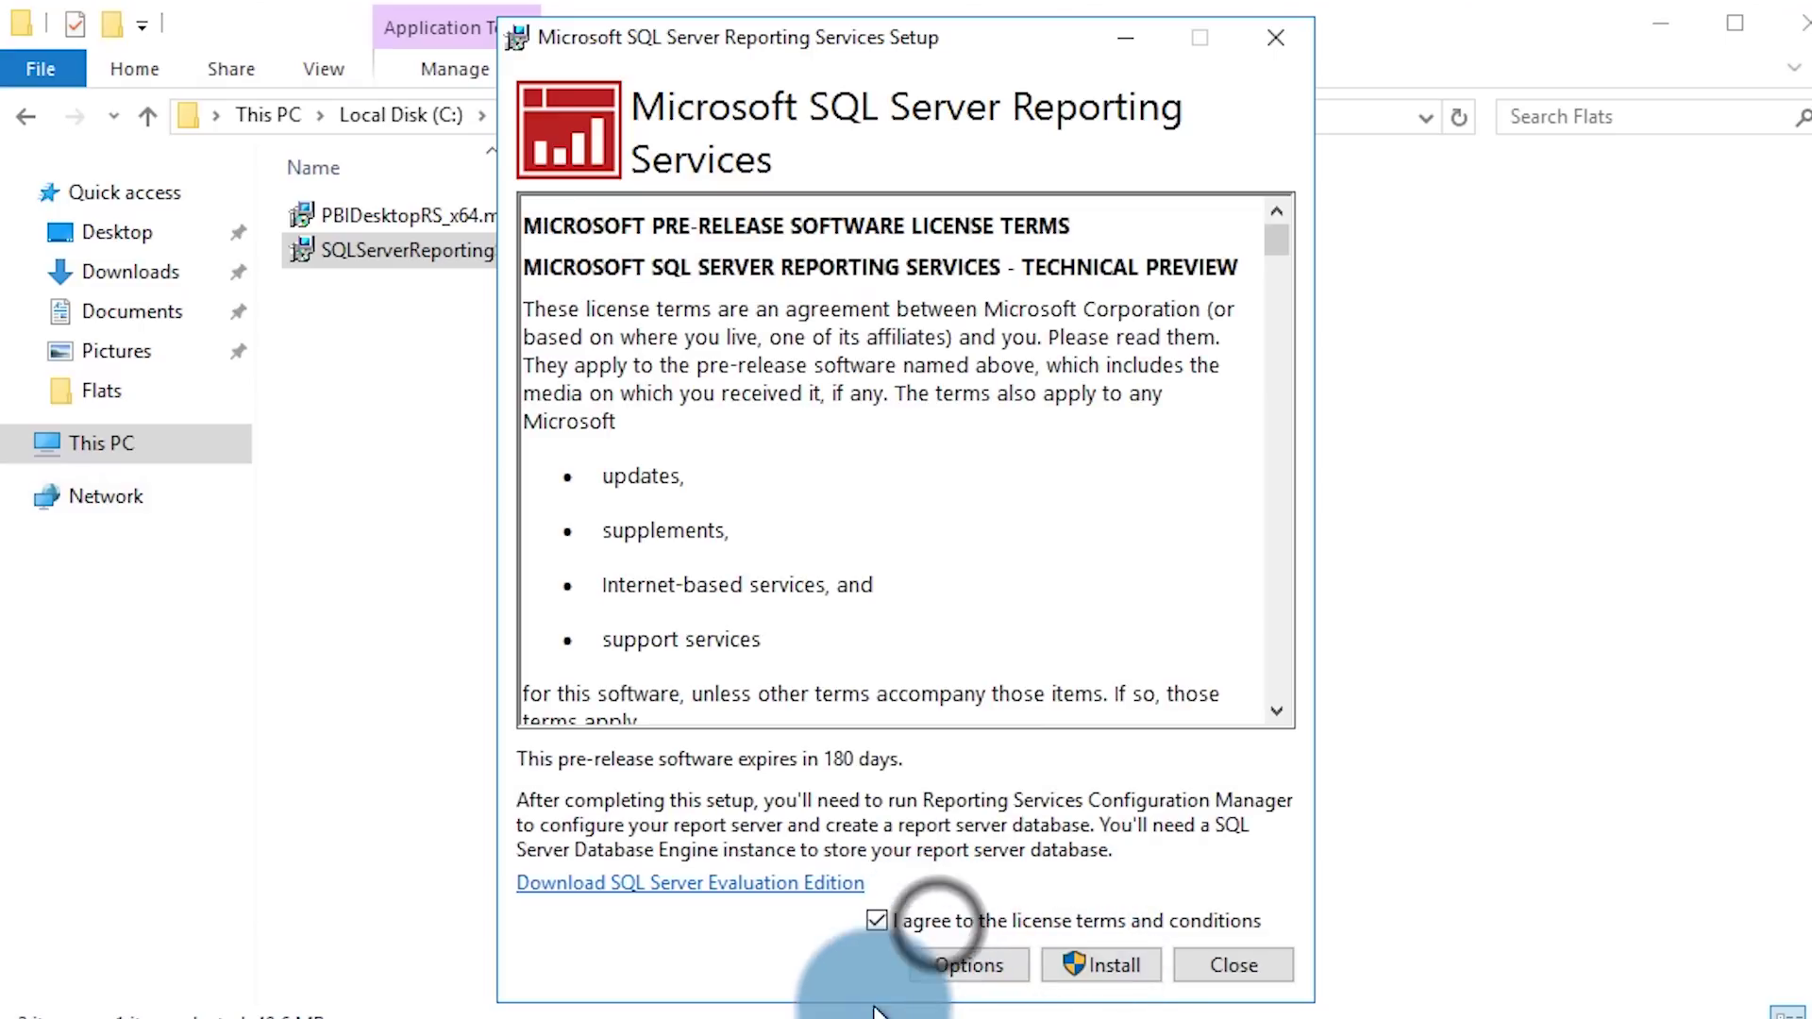
{"action": "left_click", "coordinate": [1115, 965]}
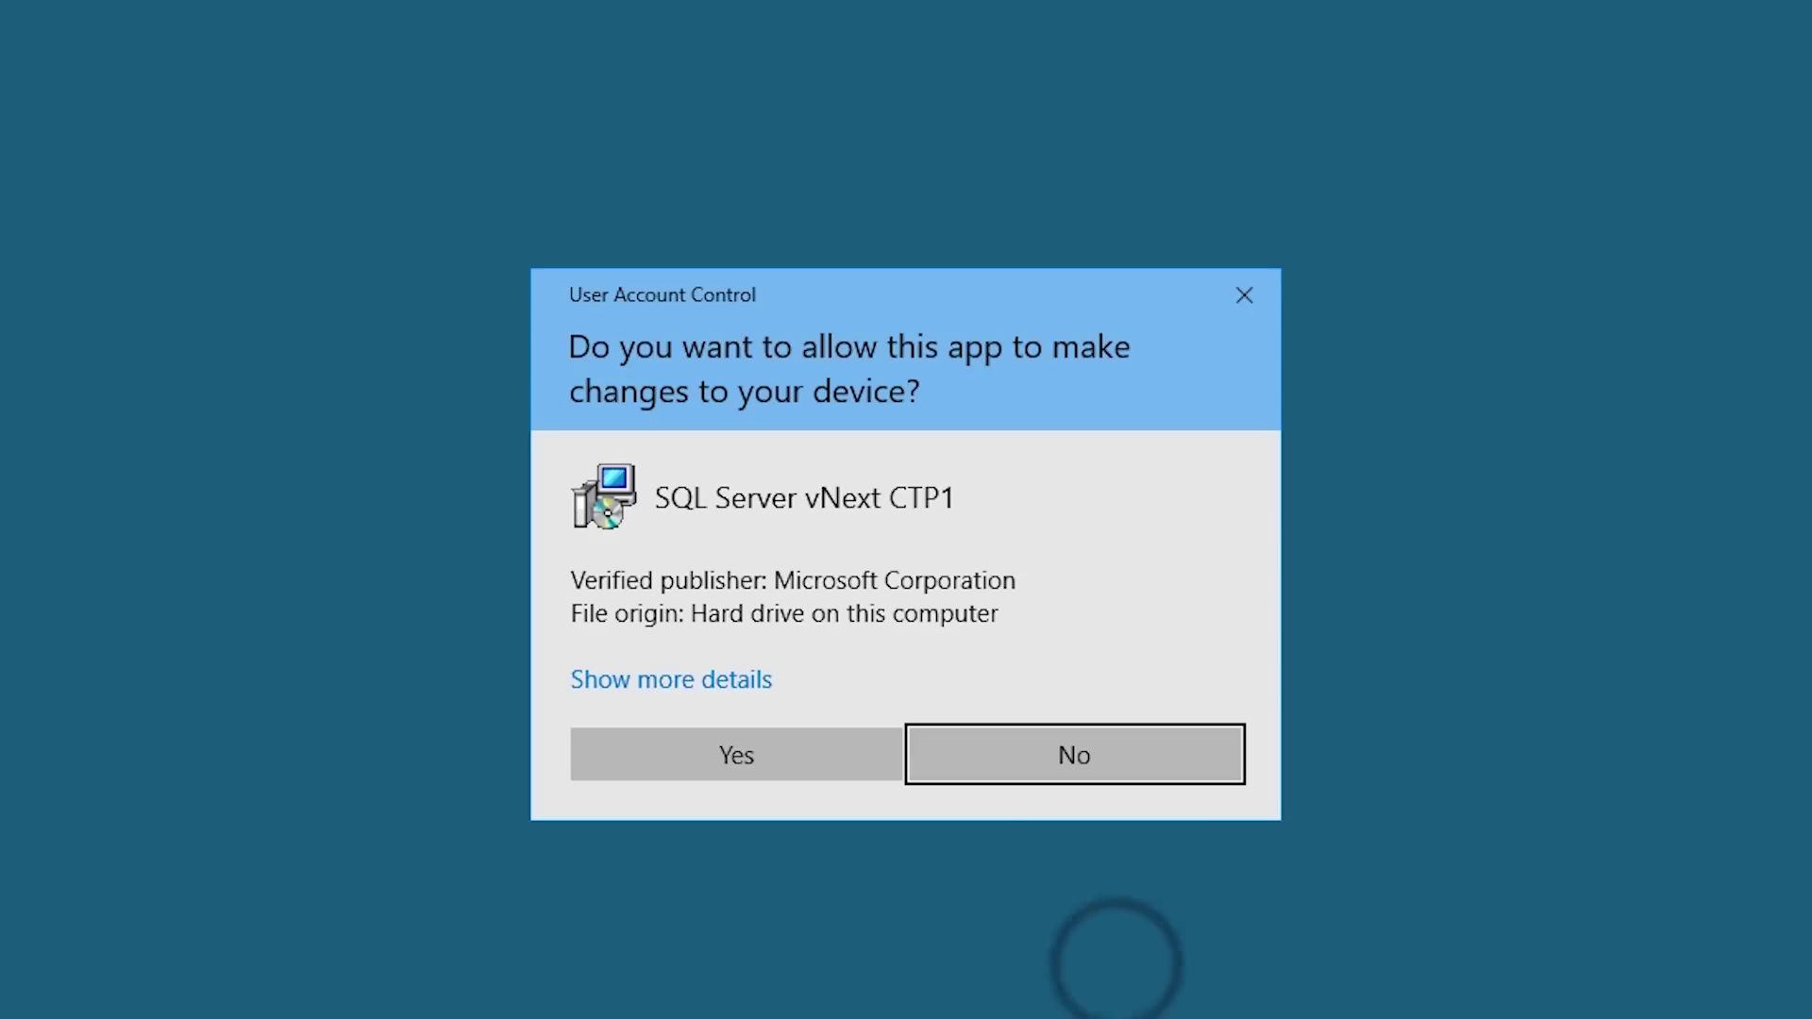
{"action": "left_click", "coordinate": [768, 764]}
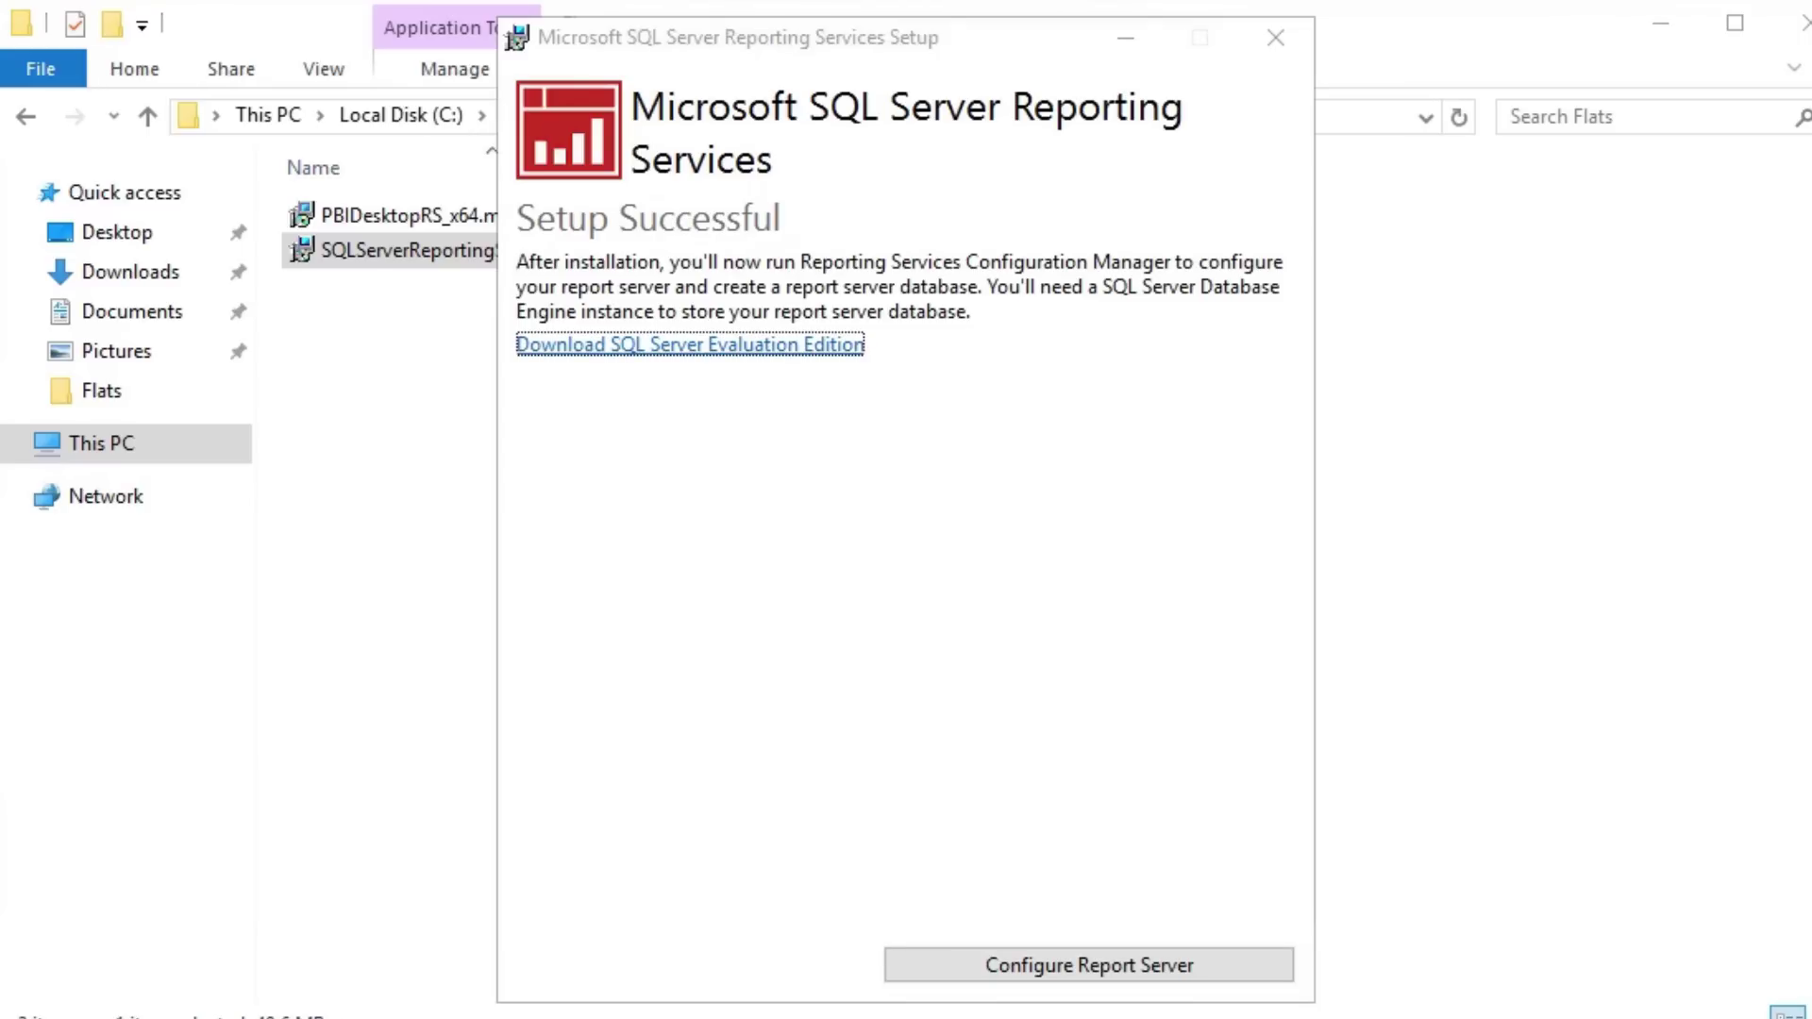
Set the report server service account to the built-in Network Service and apply it.
{"action": "left_click", "coordinate": [1104, 959]}
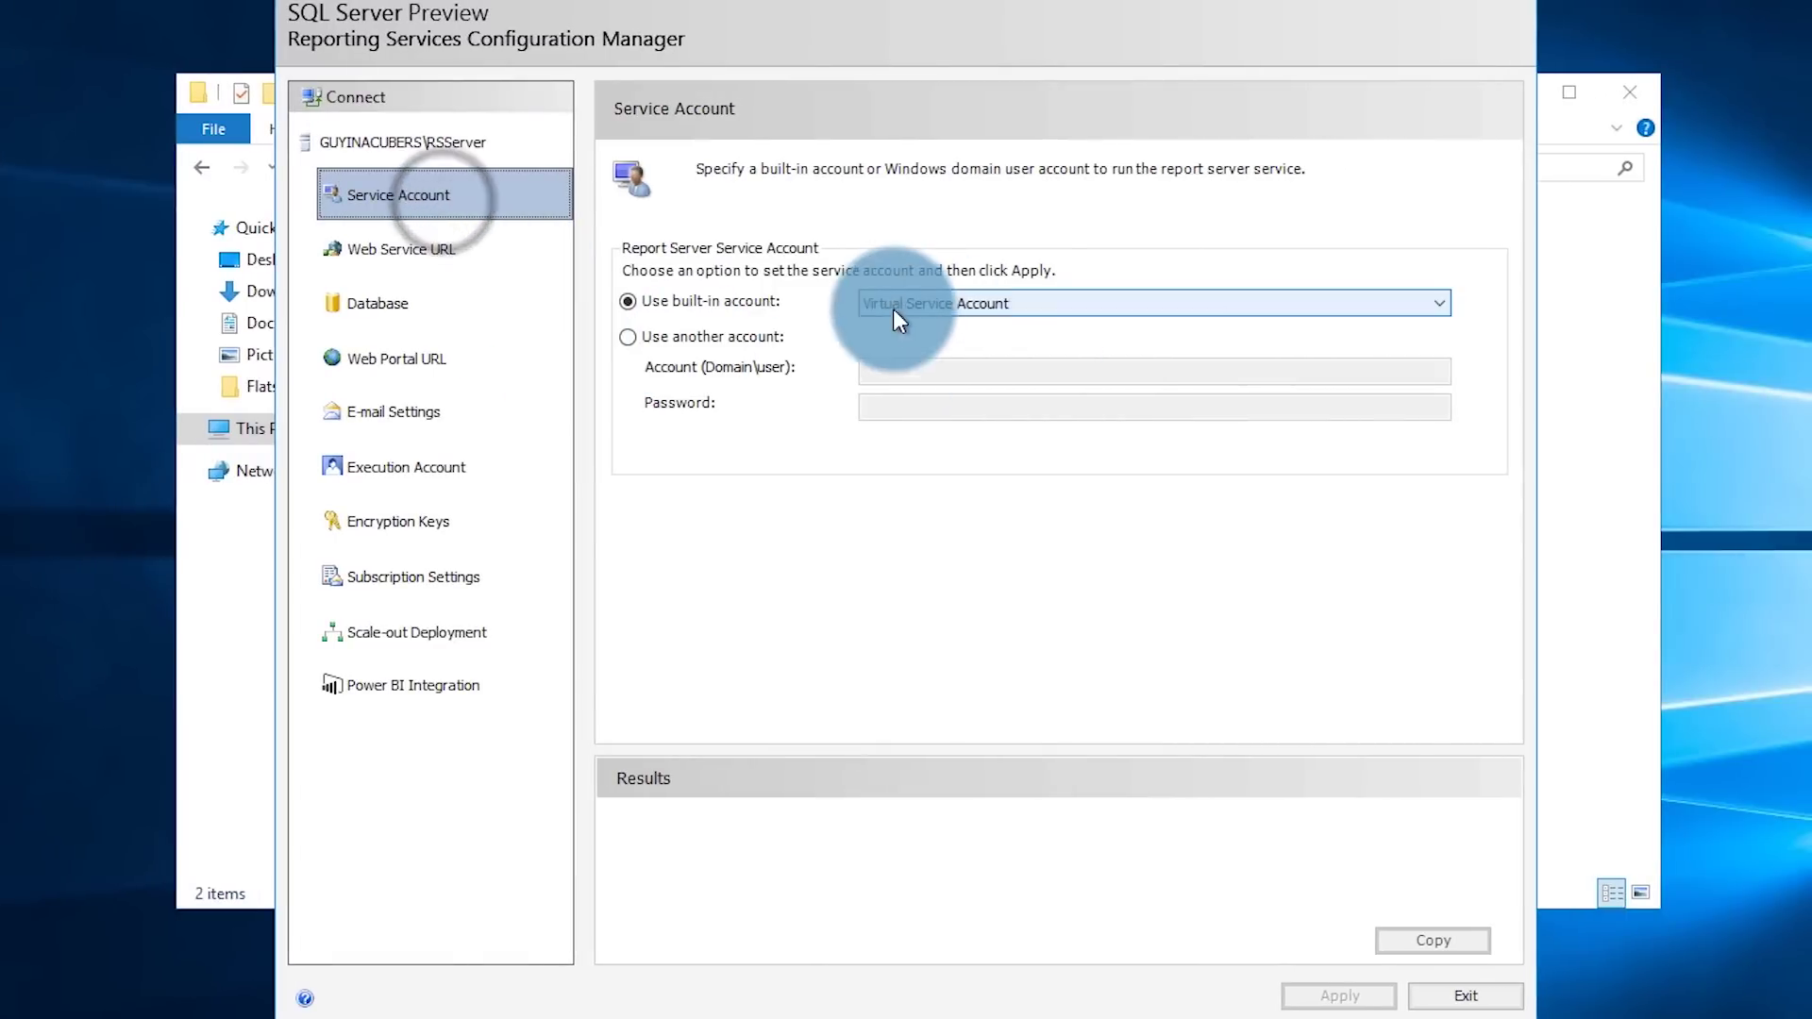
{"action": "left_click", "coordinate": [970, 309]}
{"action": "left_click", "coordinate": [959, 325]}
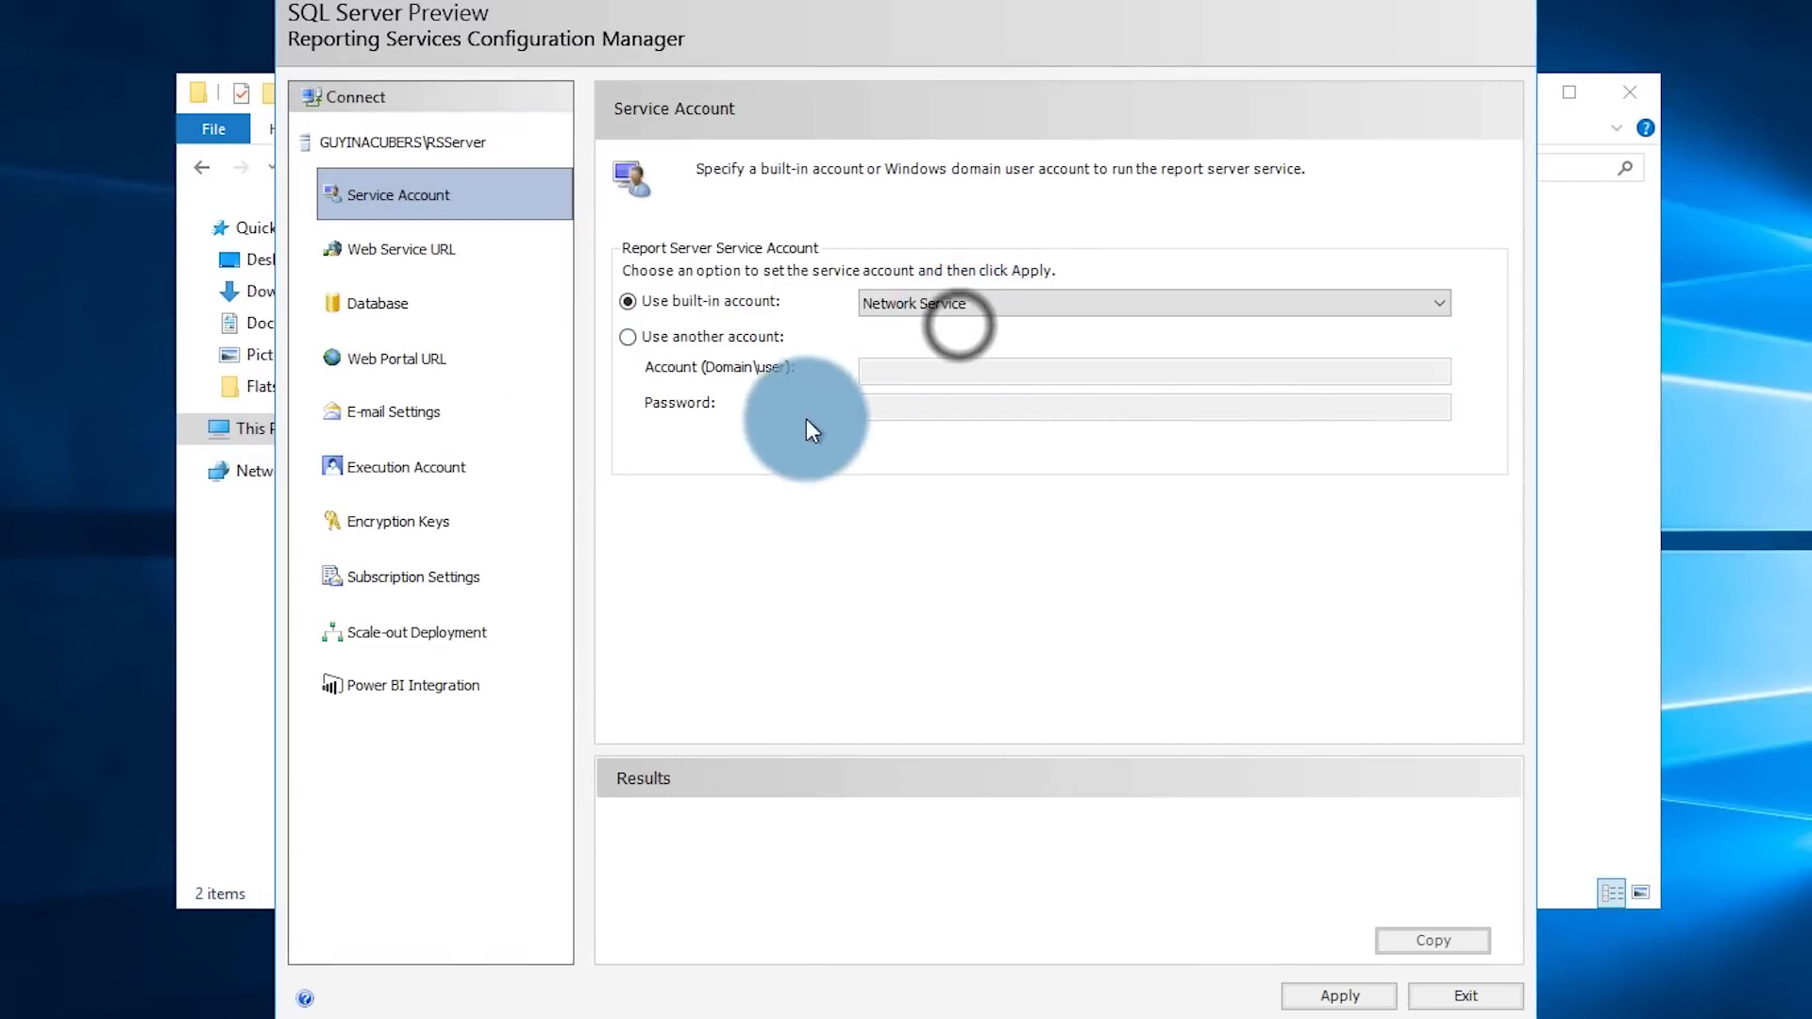
{"action": "left_click", "coordinate": [1329, 994]}
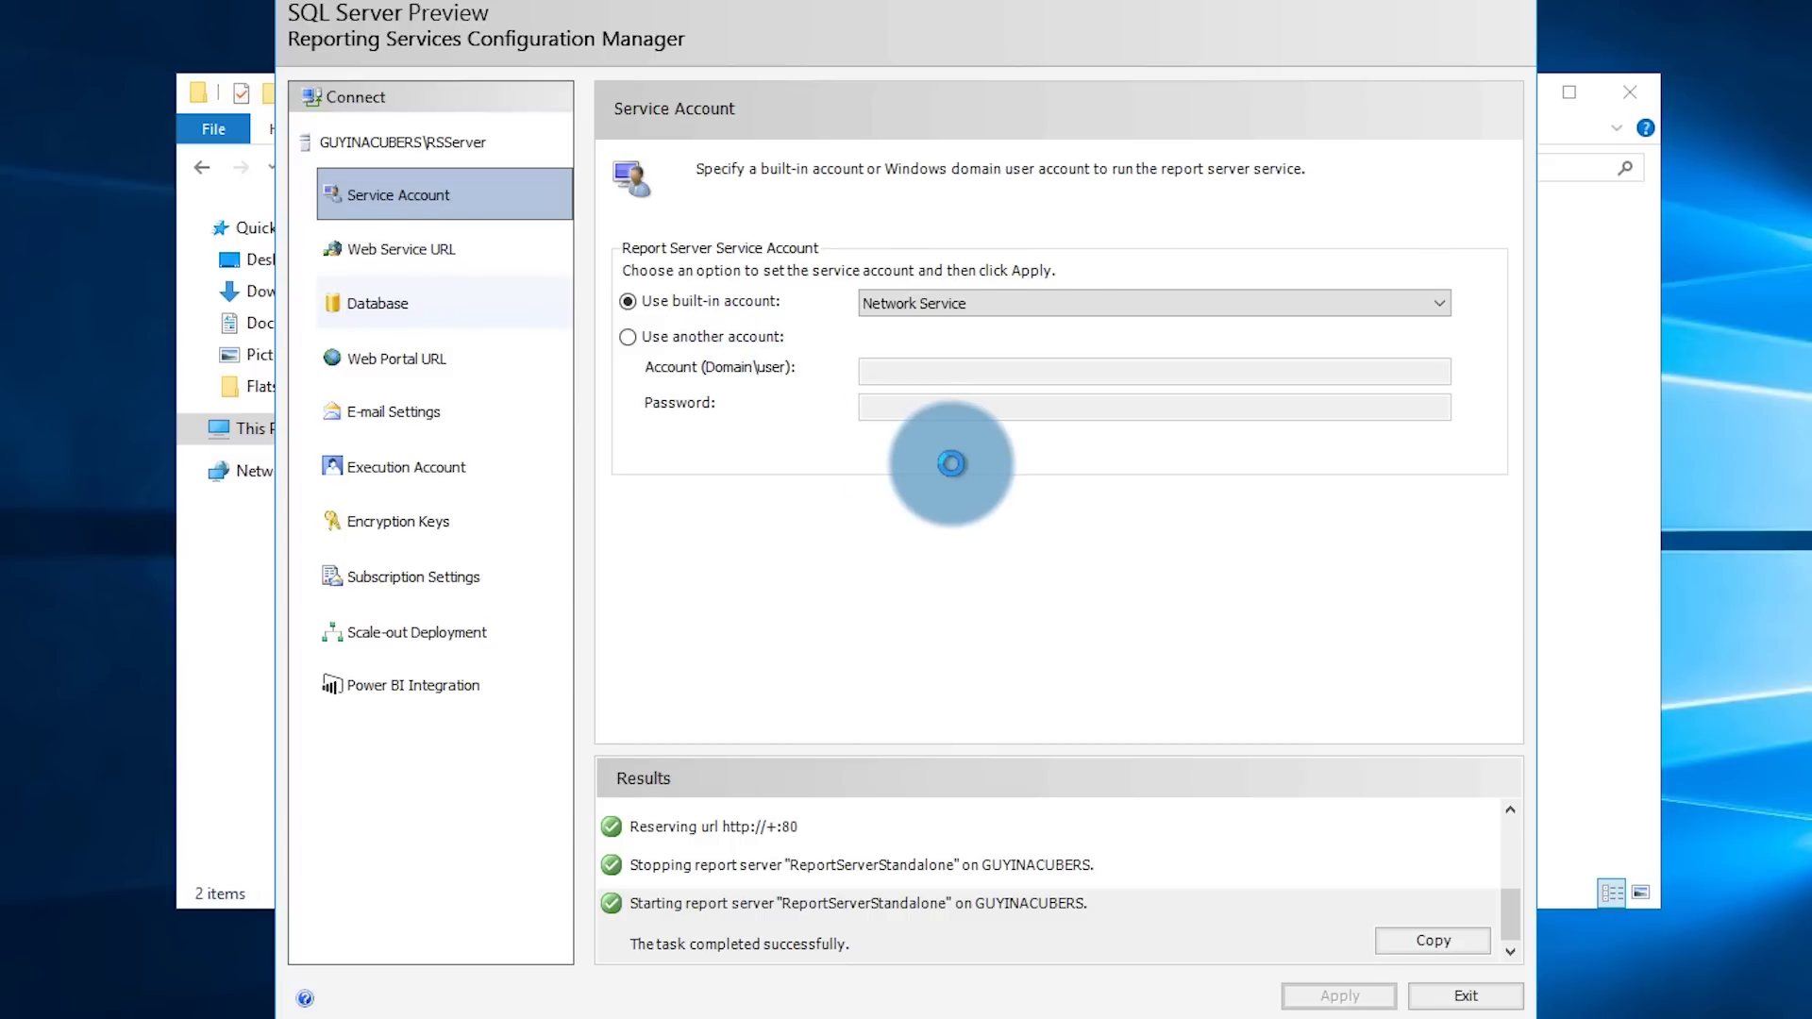
Create a new report server database, keeping the default server, database name and service credentials.
{"action": "left_click", "coordinate": [1461, 420]}
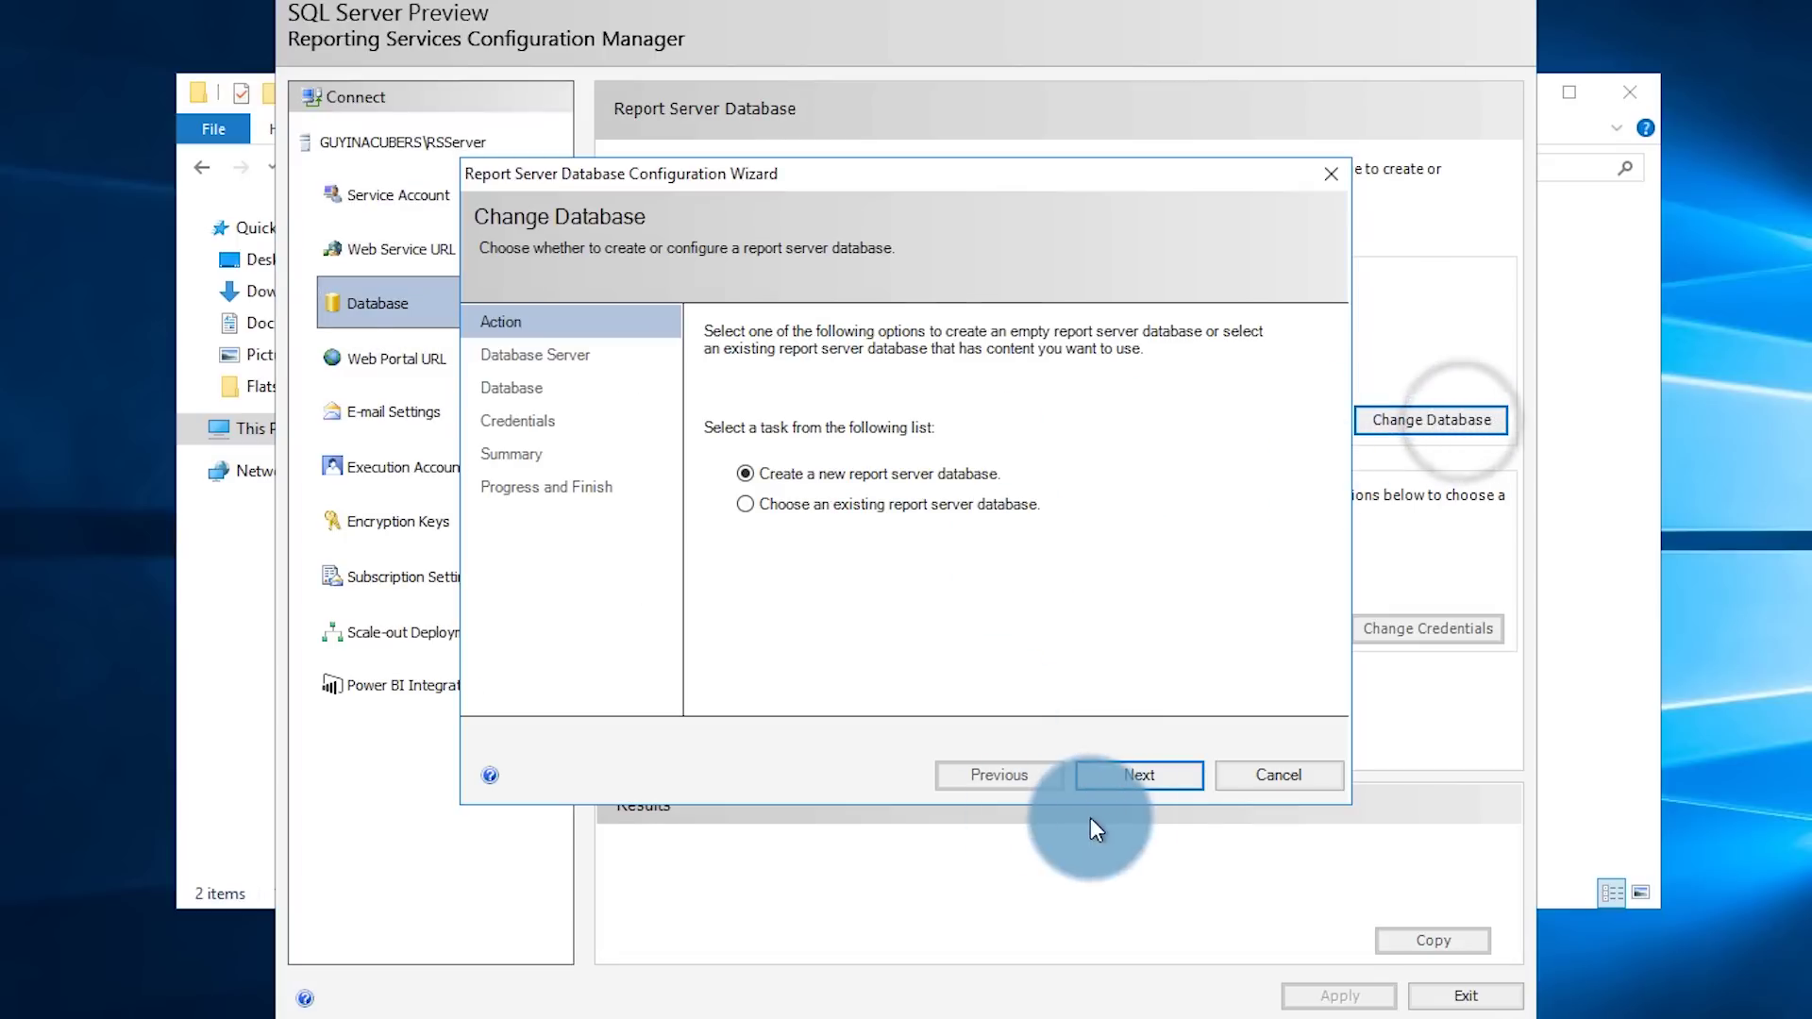
{"action": "left_click", "coordinate": [1151, 781]}
{"action": "left_click", "coordinate": [1203, 462]}
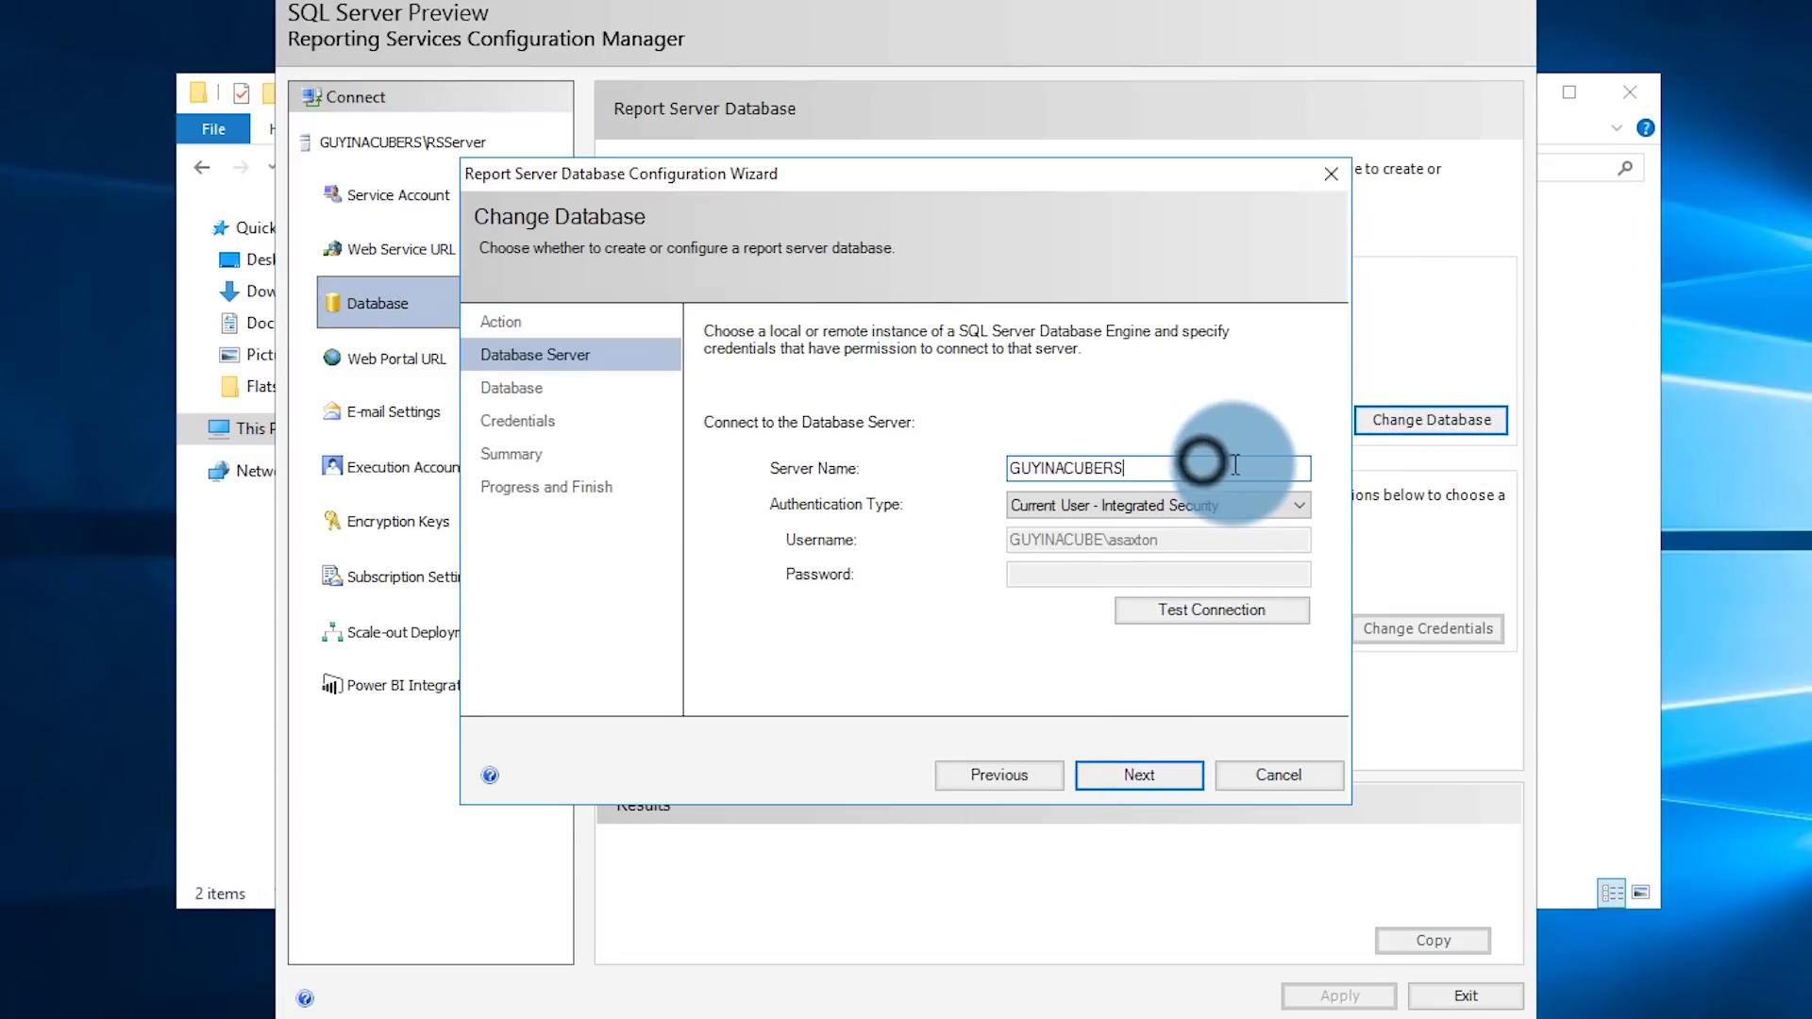
{"action": "left_click", "coordinate": [1186, 775]}
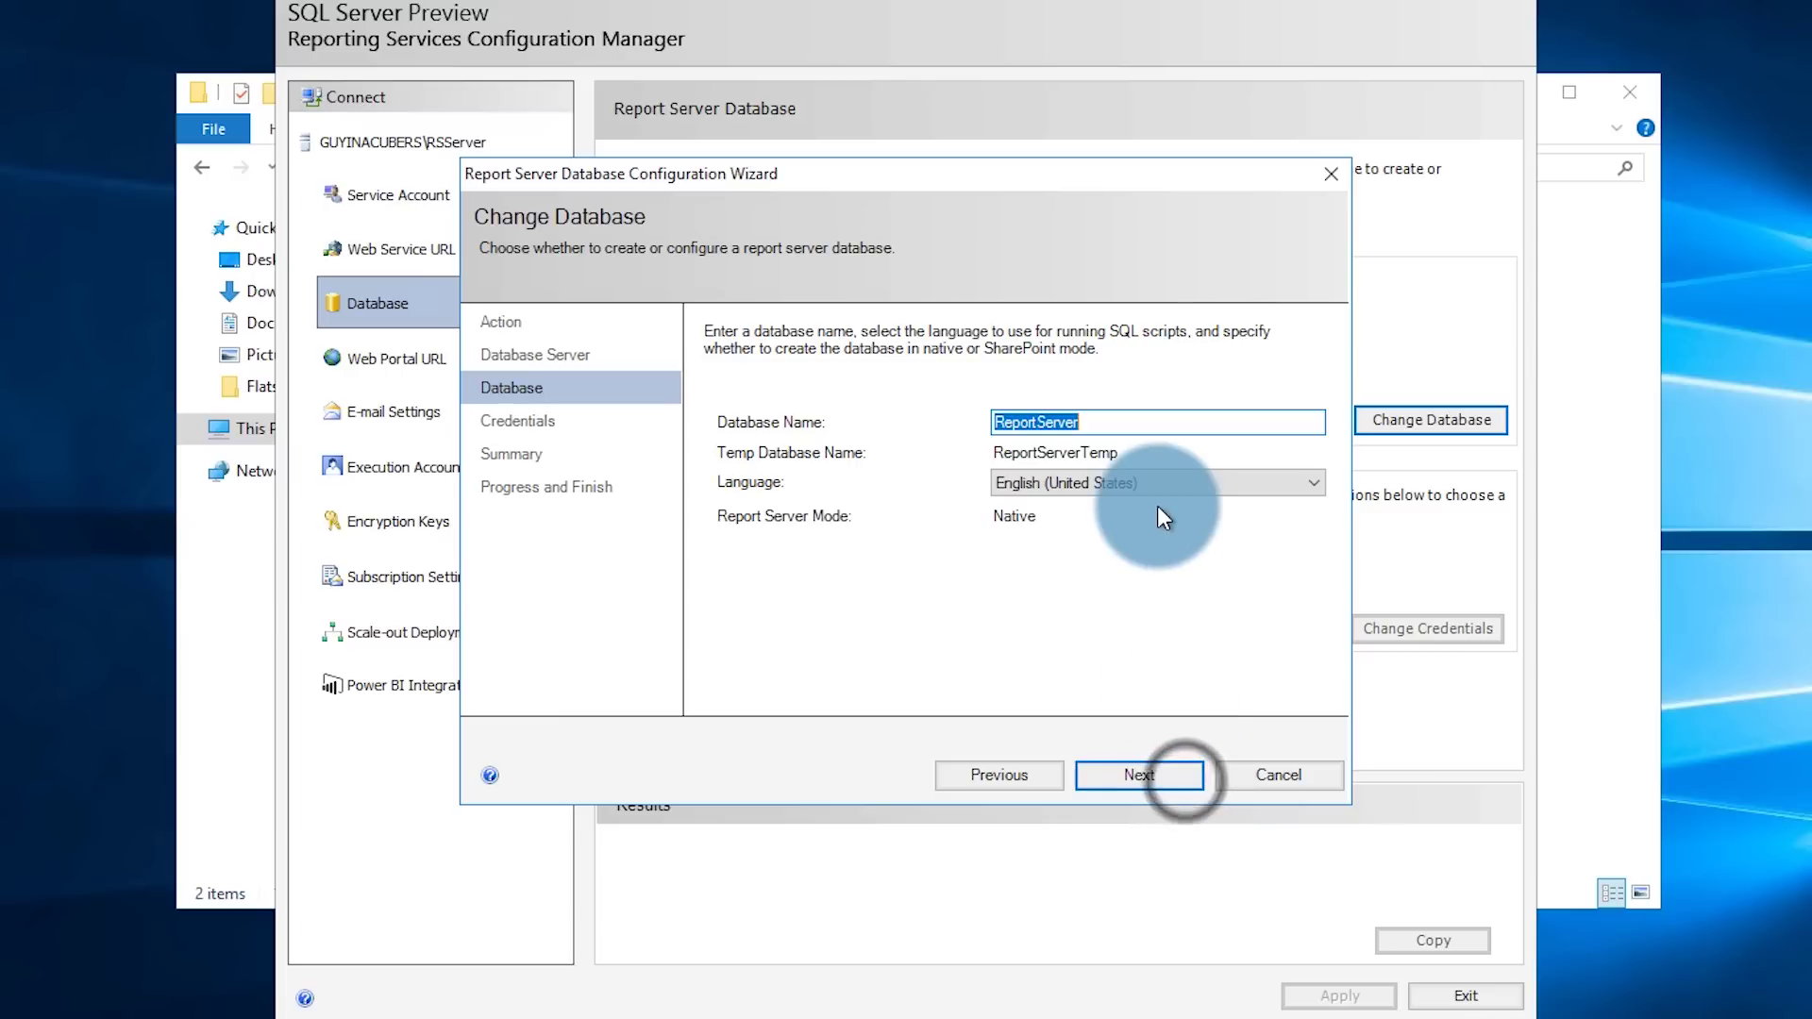
{"action": "left_click", "coordinate": [1143, 775]}
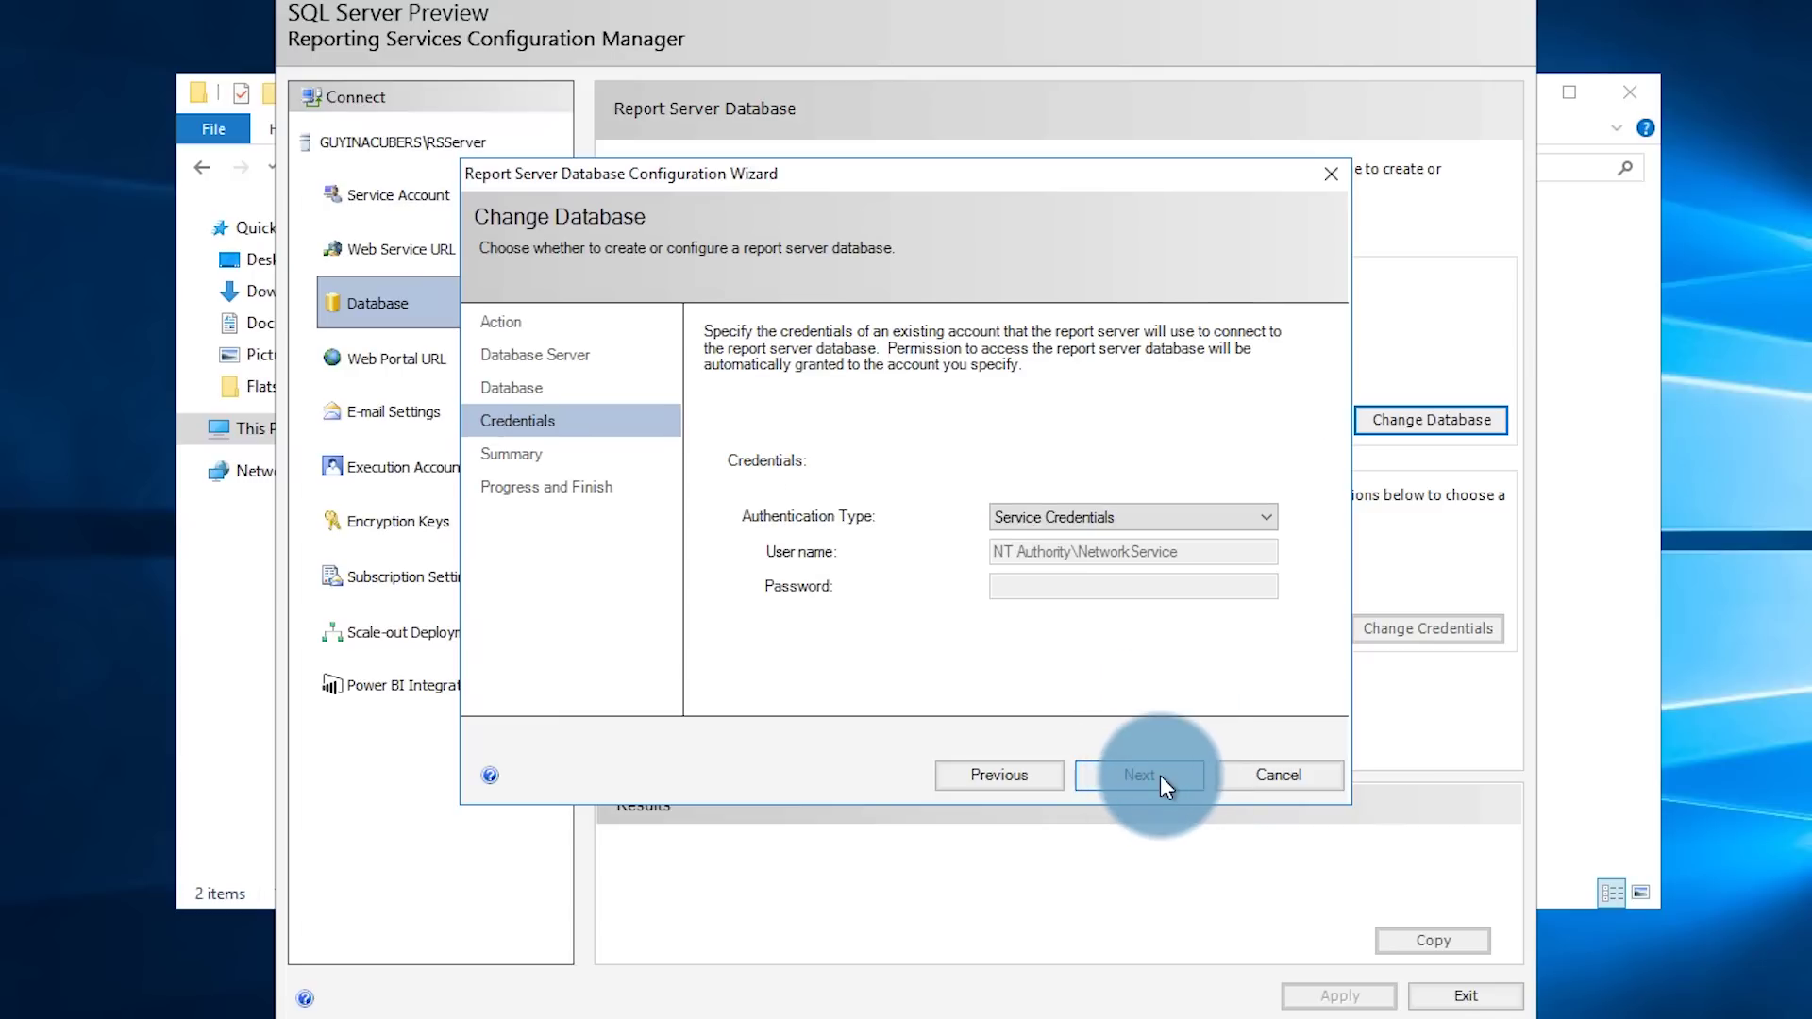
{"action": "left_click", "coordinate": [1159, 774]}
{"action": "left_click", "coordinate": [1184, 781]}
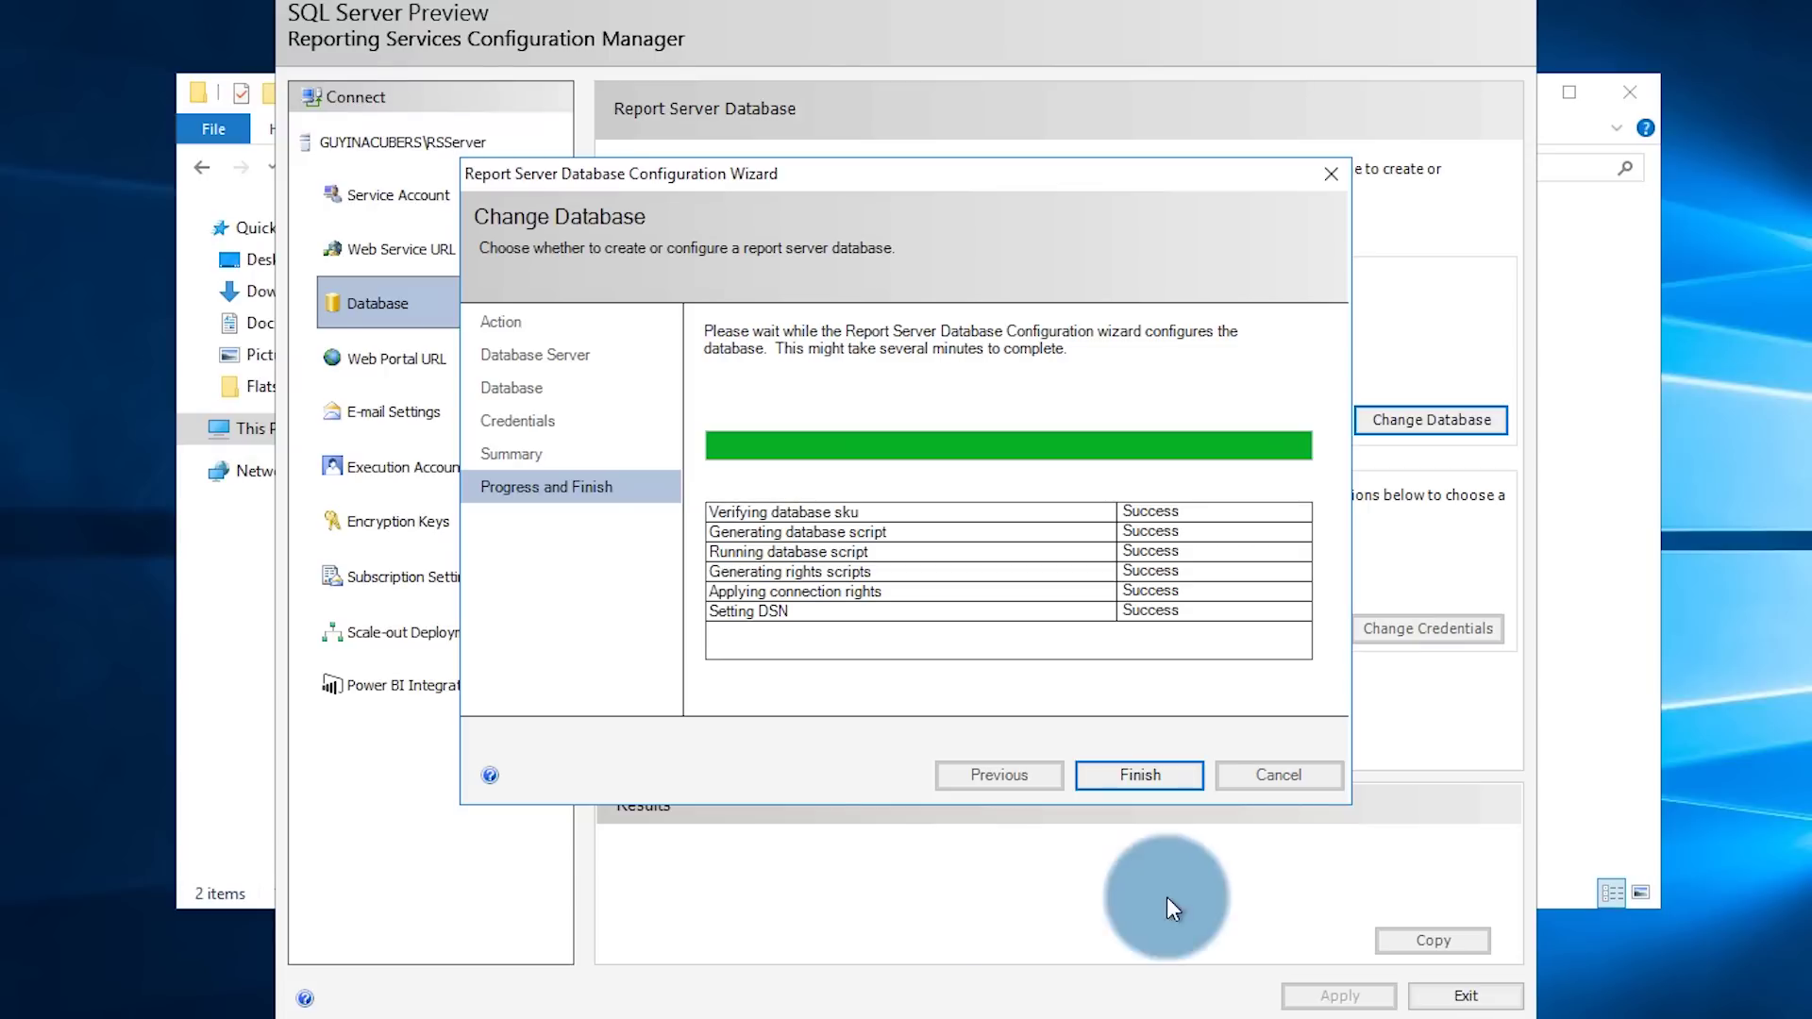
{"action": "left_click", "coordinate": [1181, 779]}
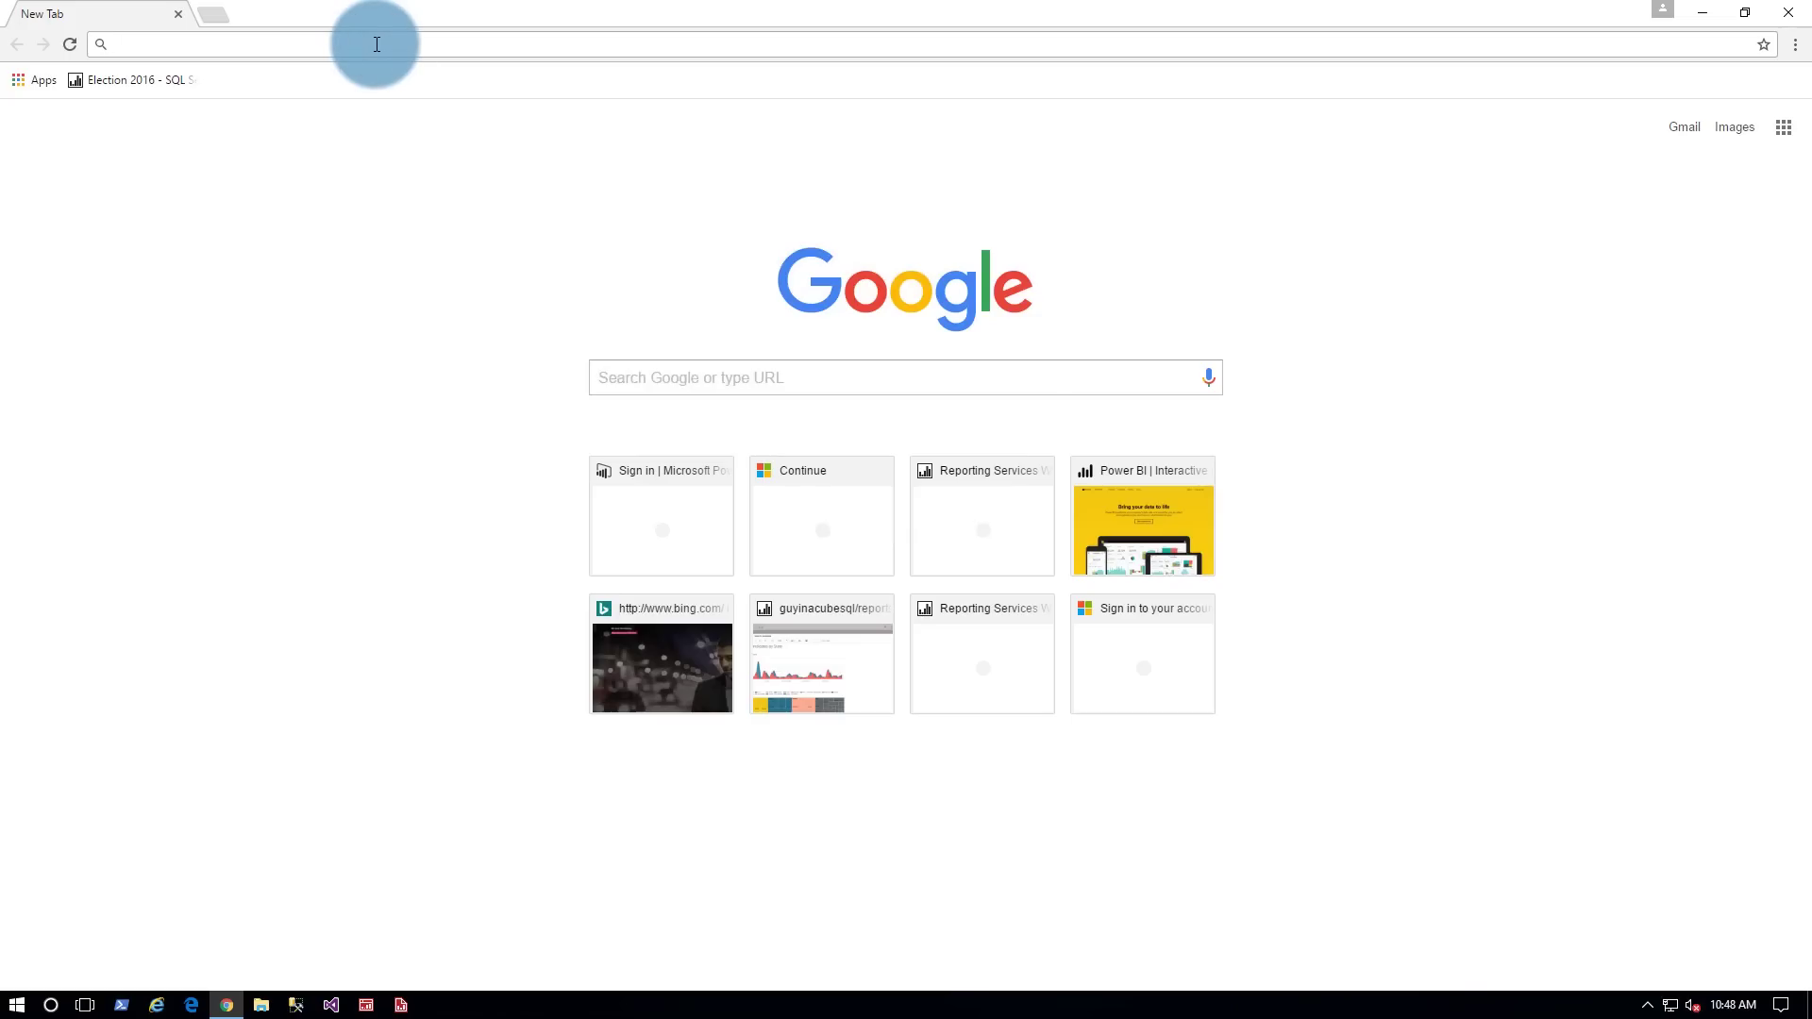
Load the suggested report server portal address in the new Chrome tab.
{"action": "type", "text": "guy"}
{"action": "key", "text": "Return"}
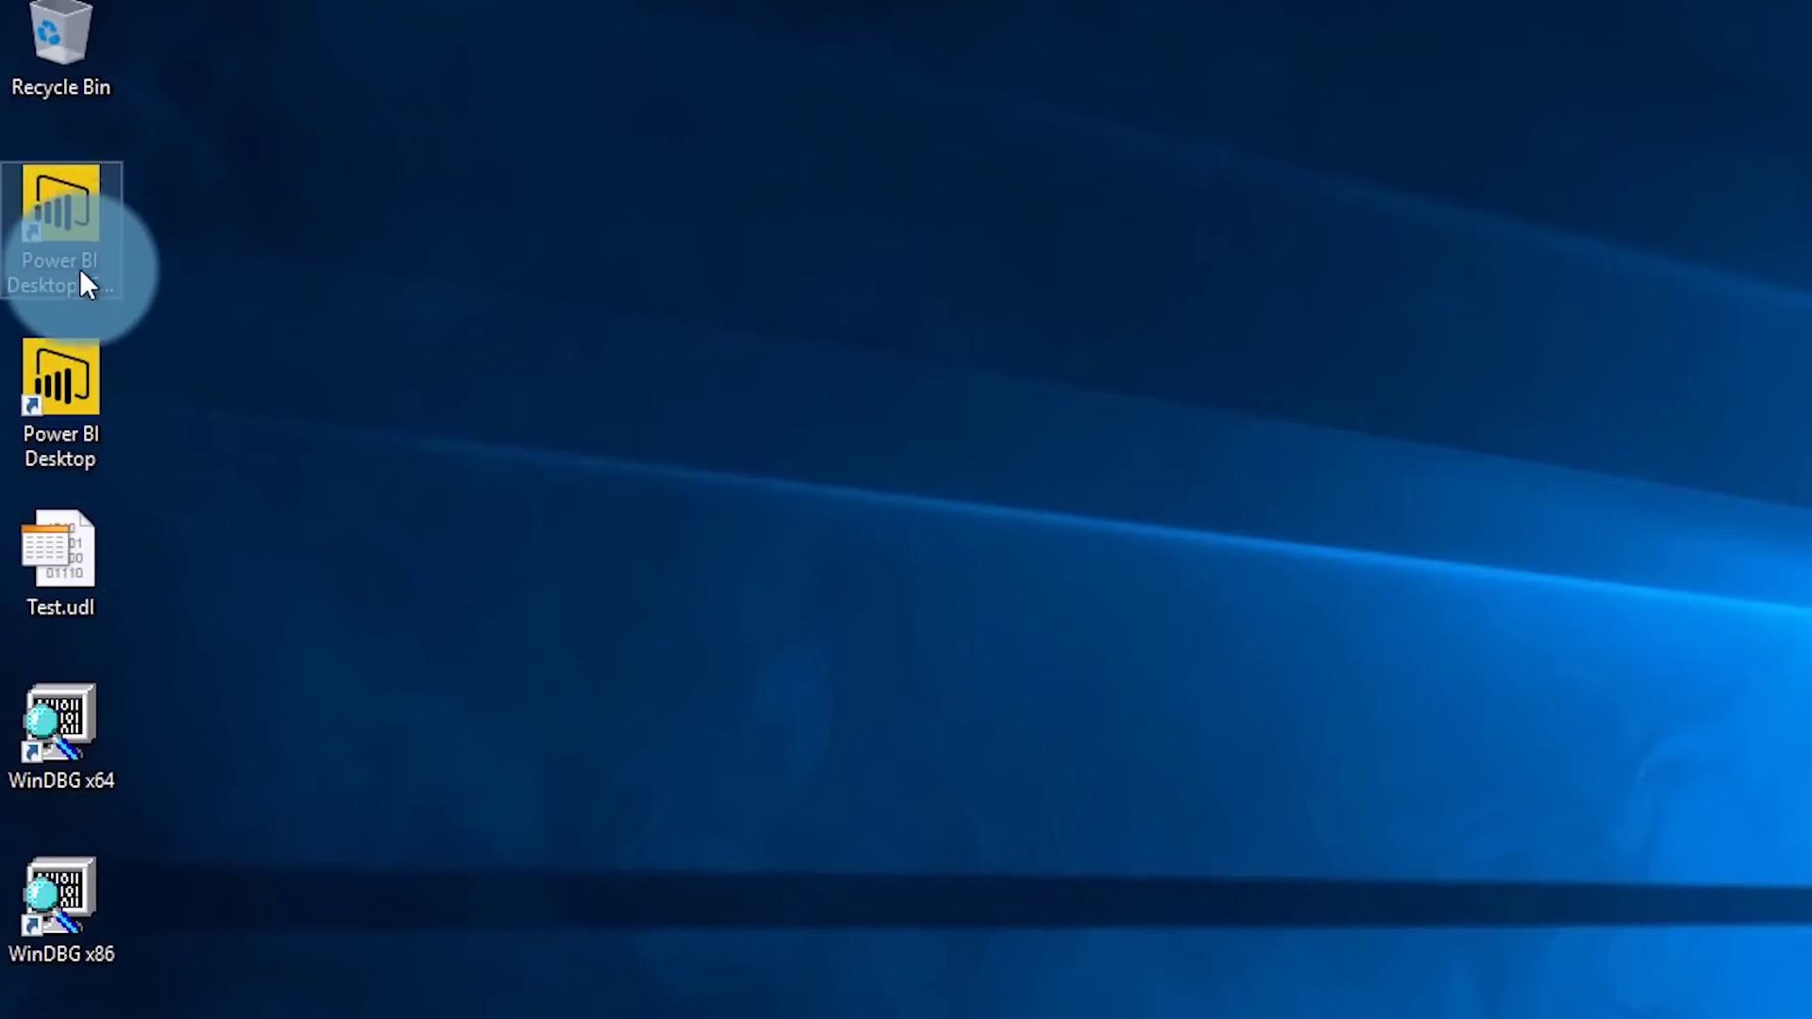
Launch Power BI Desktop for Reporting Services and dismiss the welcome screen.
{"action": "left_click", "coordinate": [75, 225]}
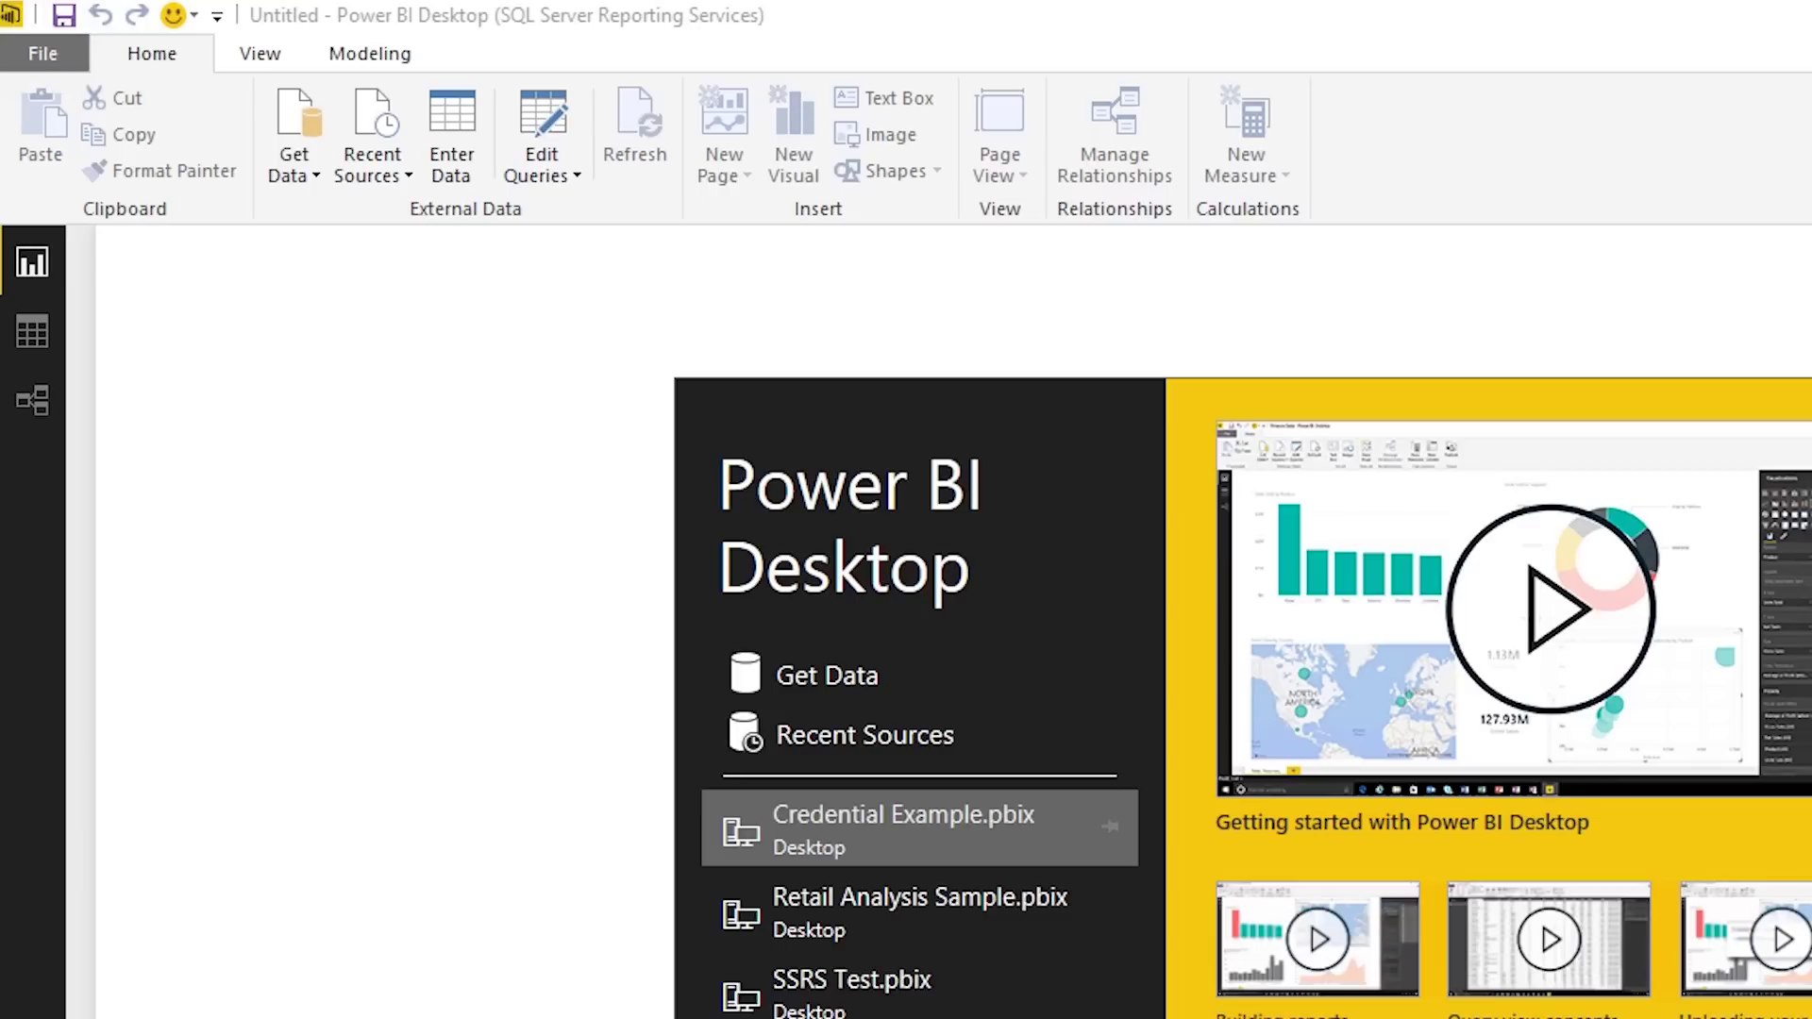
{"action": "key", "text": "Escape"}
{"action": "left_click", "coordinate": [1250, 478]}
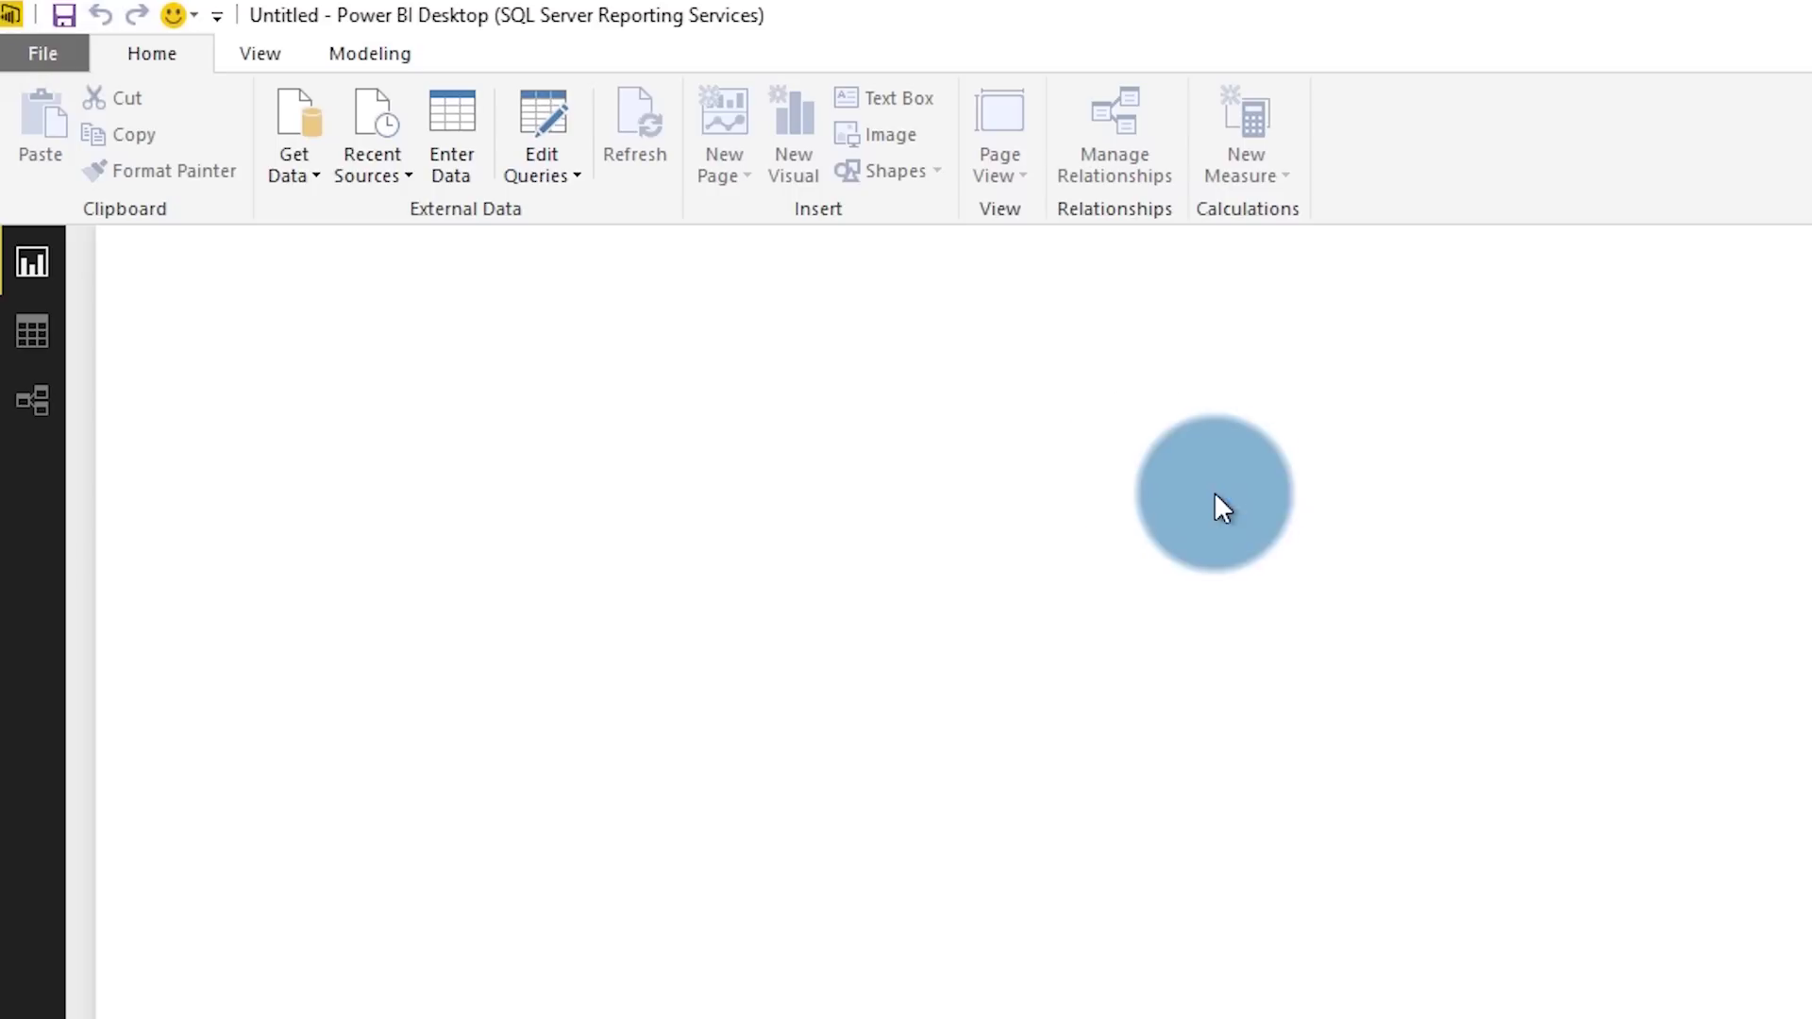
Use Analysis Services as the data source and save the report to the Desktop as 'Star Wars'.
{"action": "left_click", "coordinate": [277, 172]}
{"action": "left_click", "coordinate": [424, 408]}
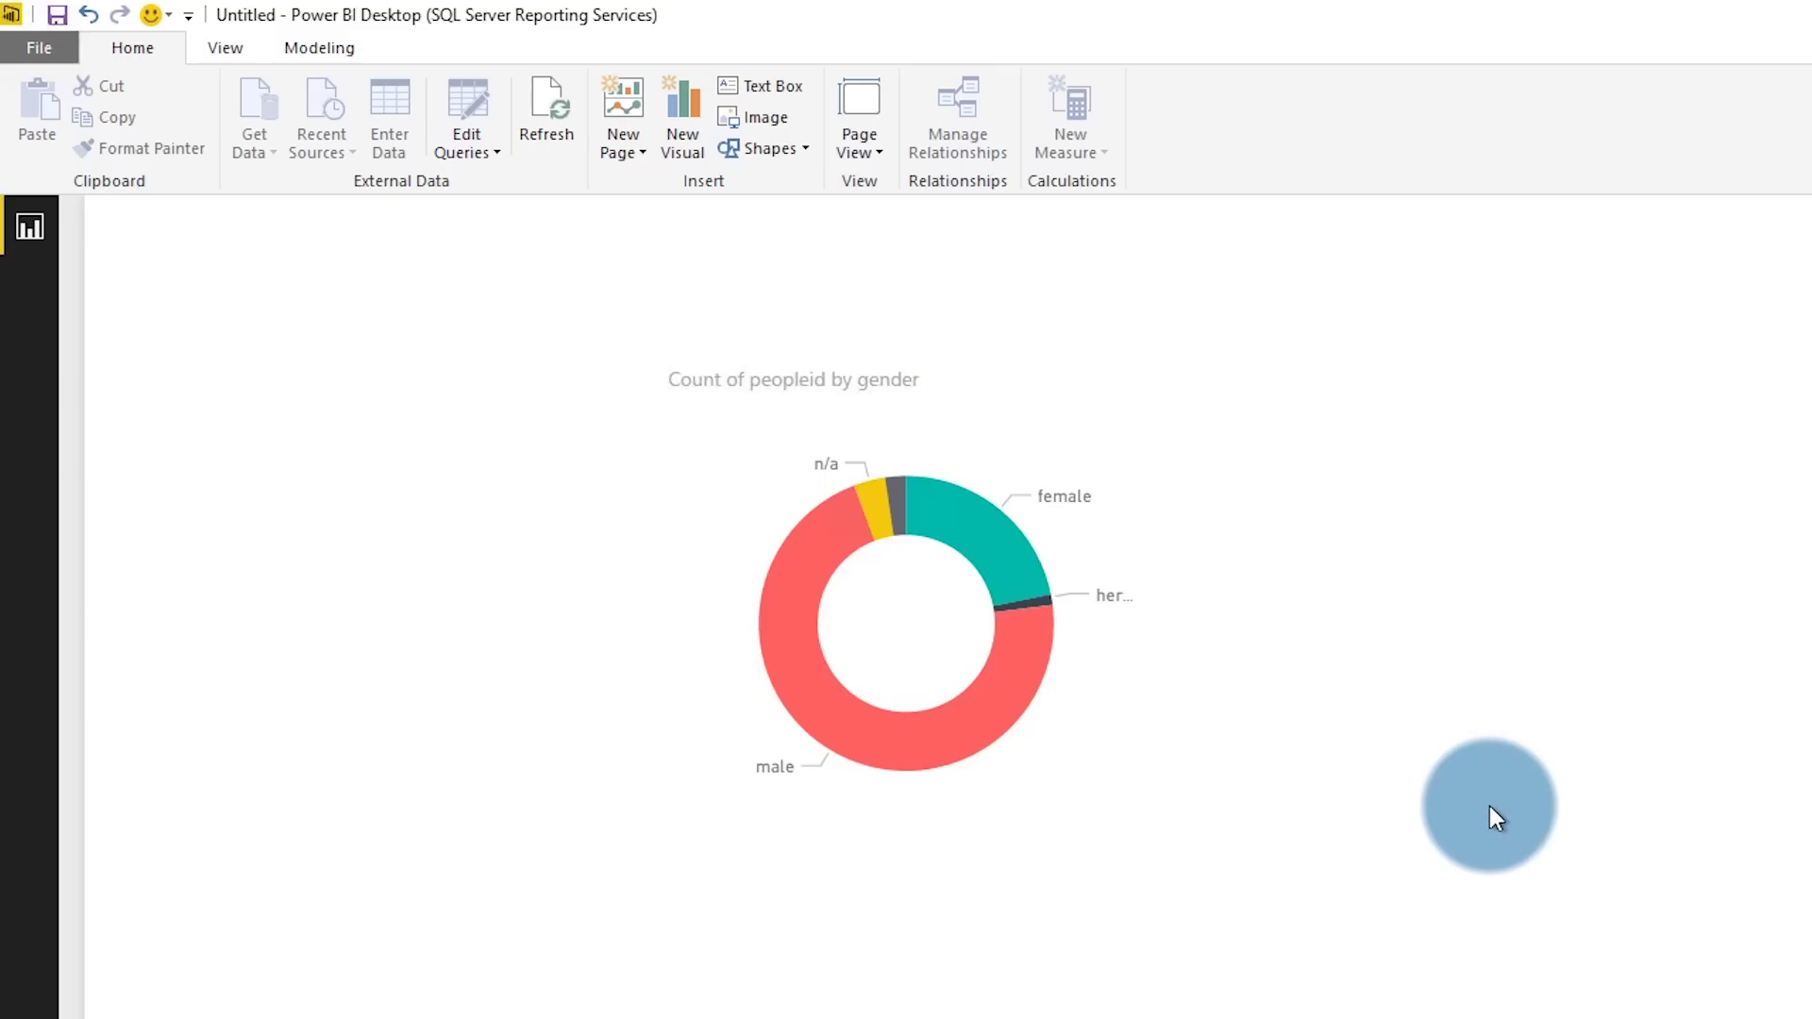
{"action": "left_click", "coordinate": [57, 13]}
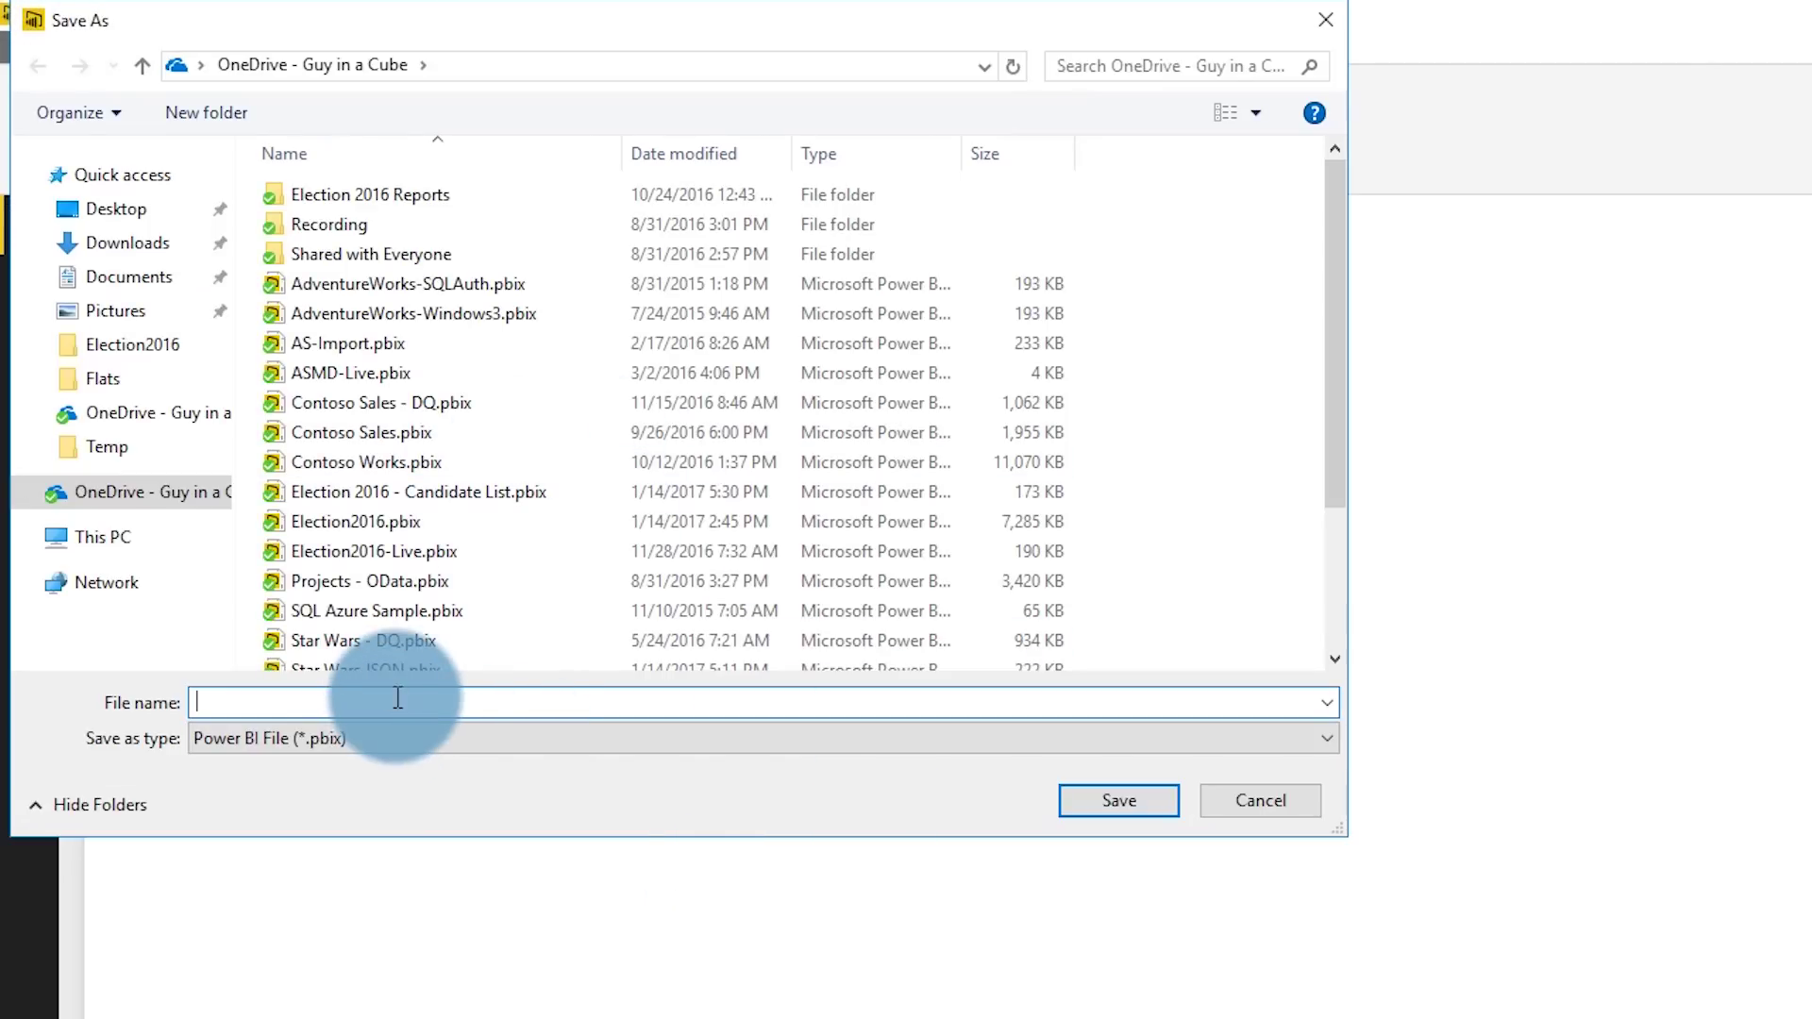
{"action": "left_click", "coordinate": [118, 209]}
{"action": "left_click", "coordinate": [258, 703]}
{"action": "type", "text": "Star Wars"}
{"action": "left_click", "coordinate": [1119, 800]}
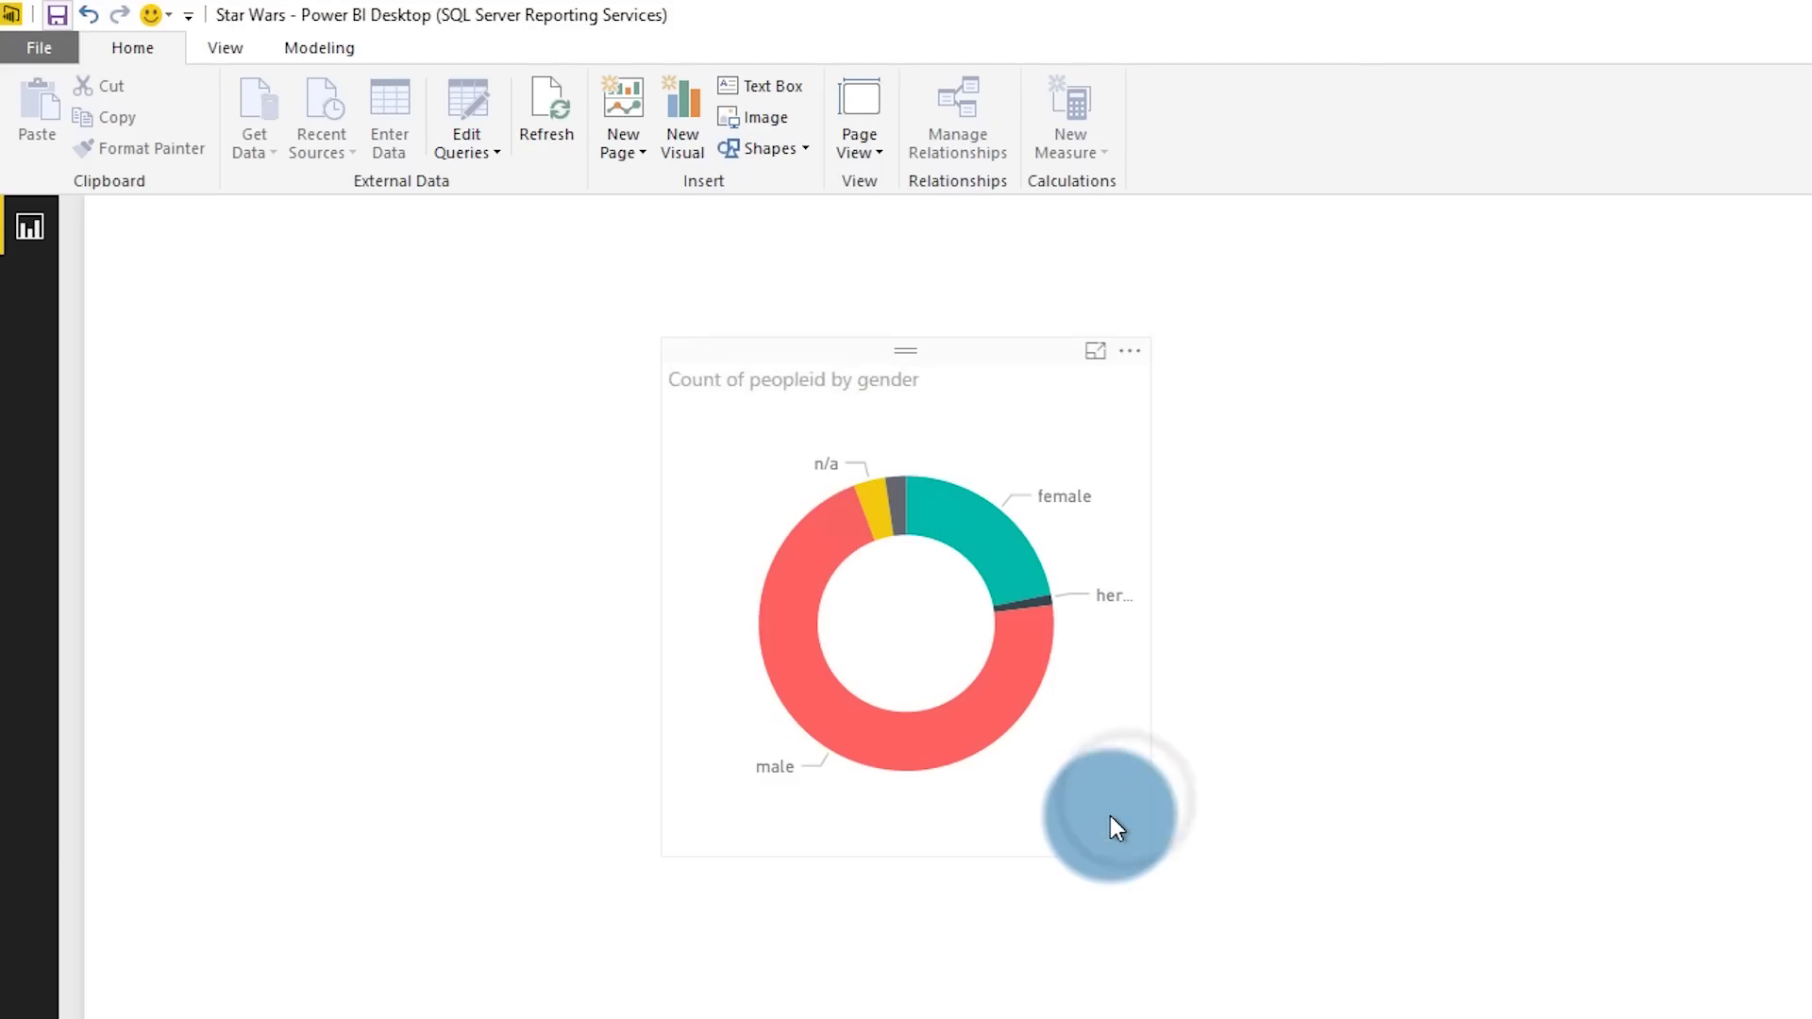
{"action": "left_click", "coordinate": [1248, 445]}
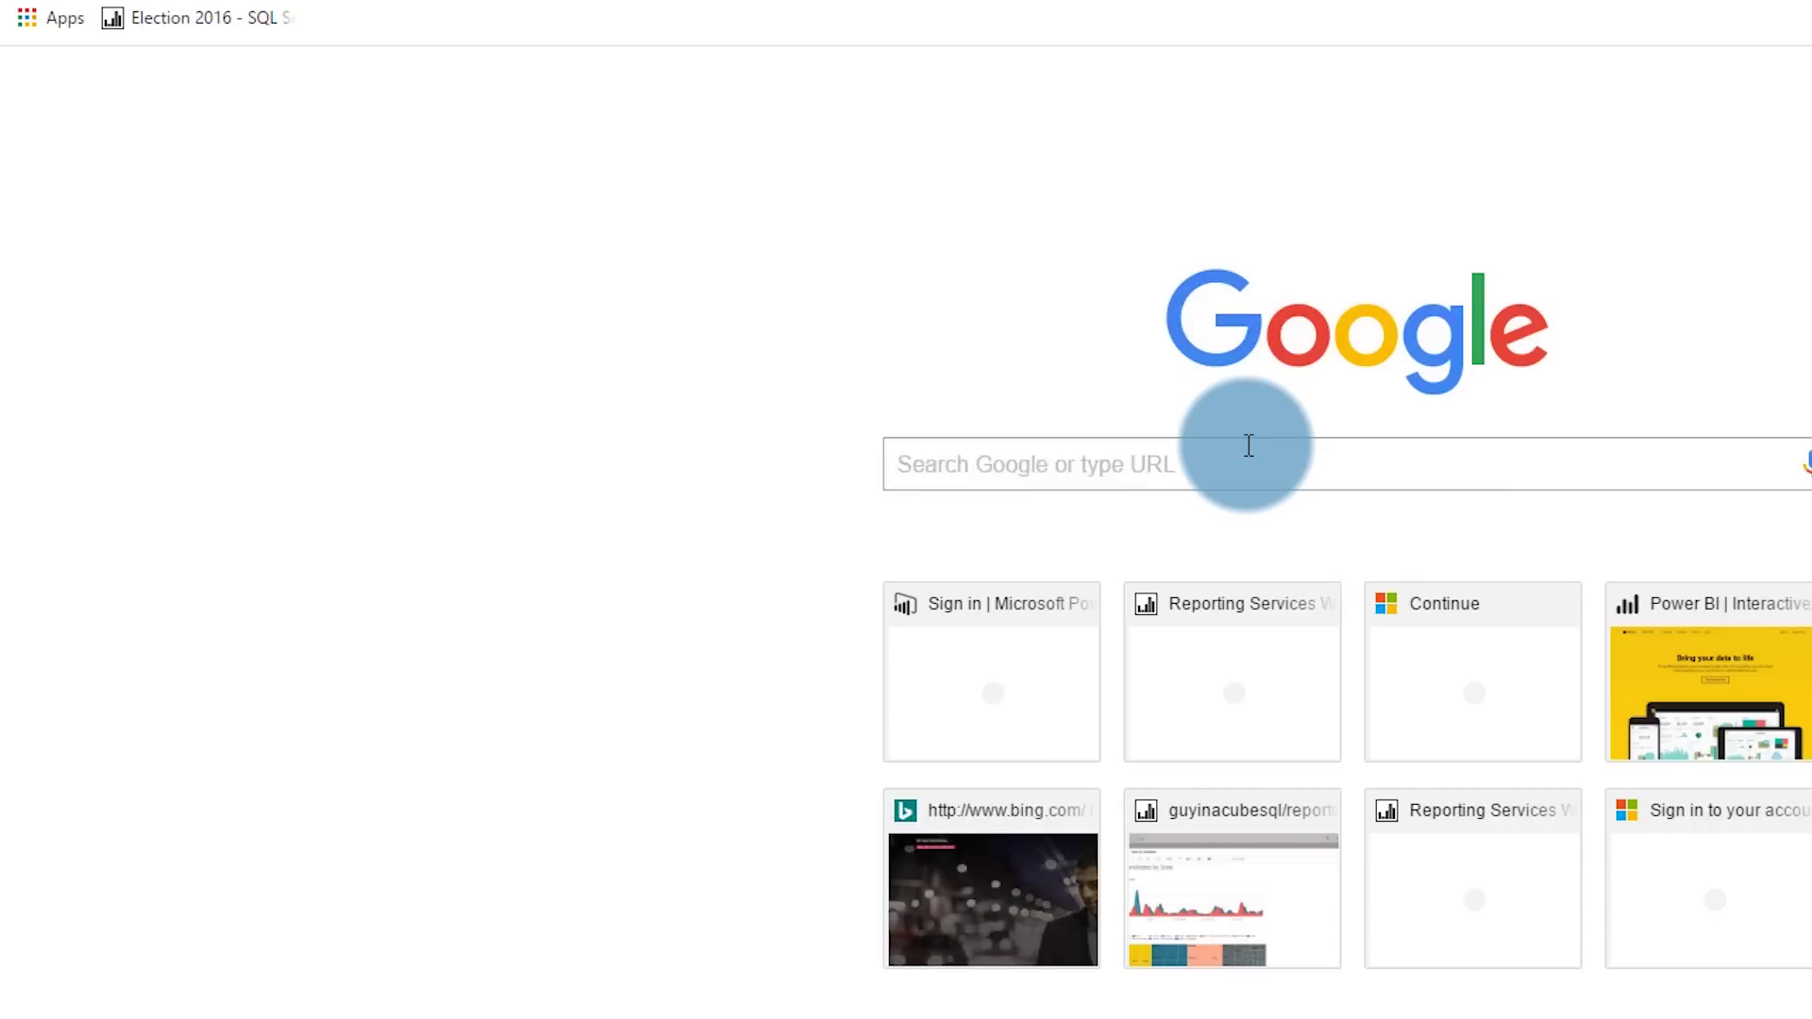
Go to the reports portal and upload Star Wars.pbix from the Desktop.
{"action": "type", "text": "guy"}
{"action": "key", "text": "Return"}
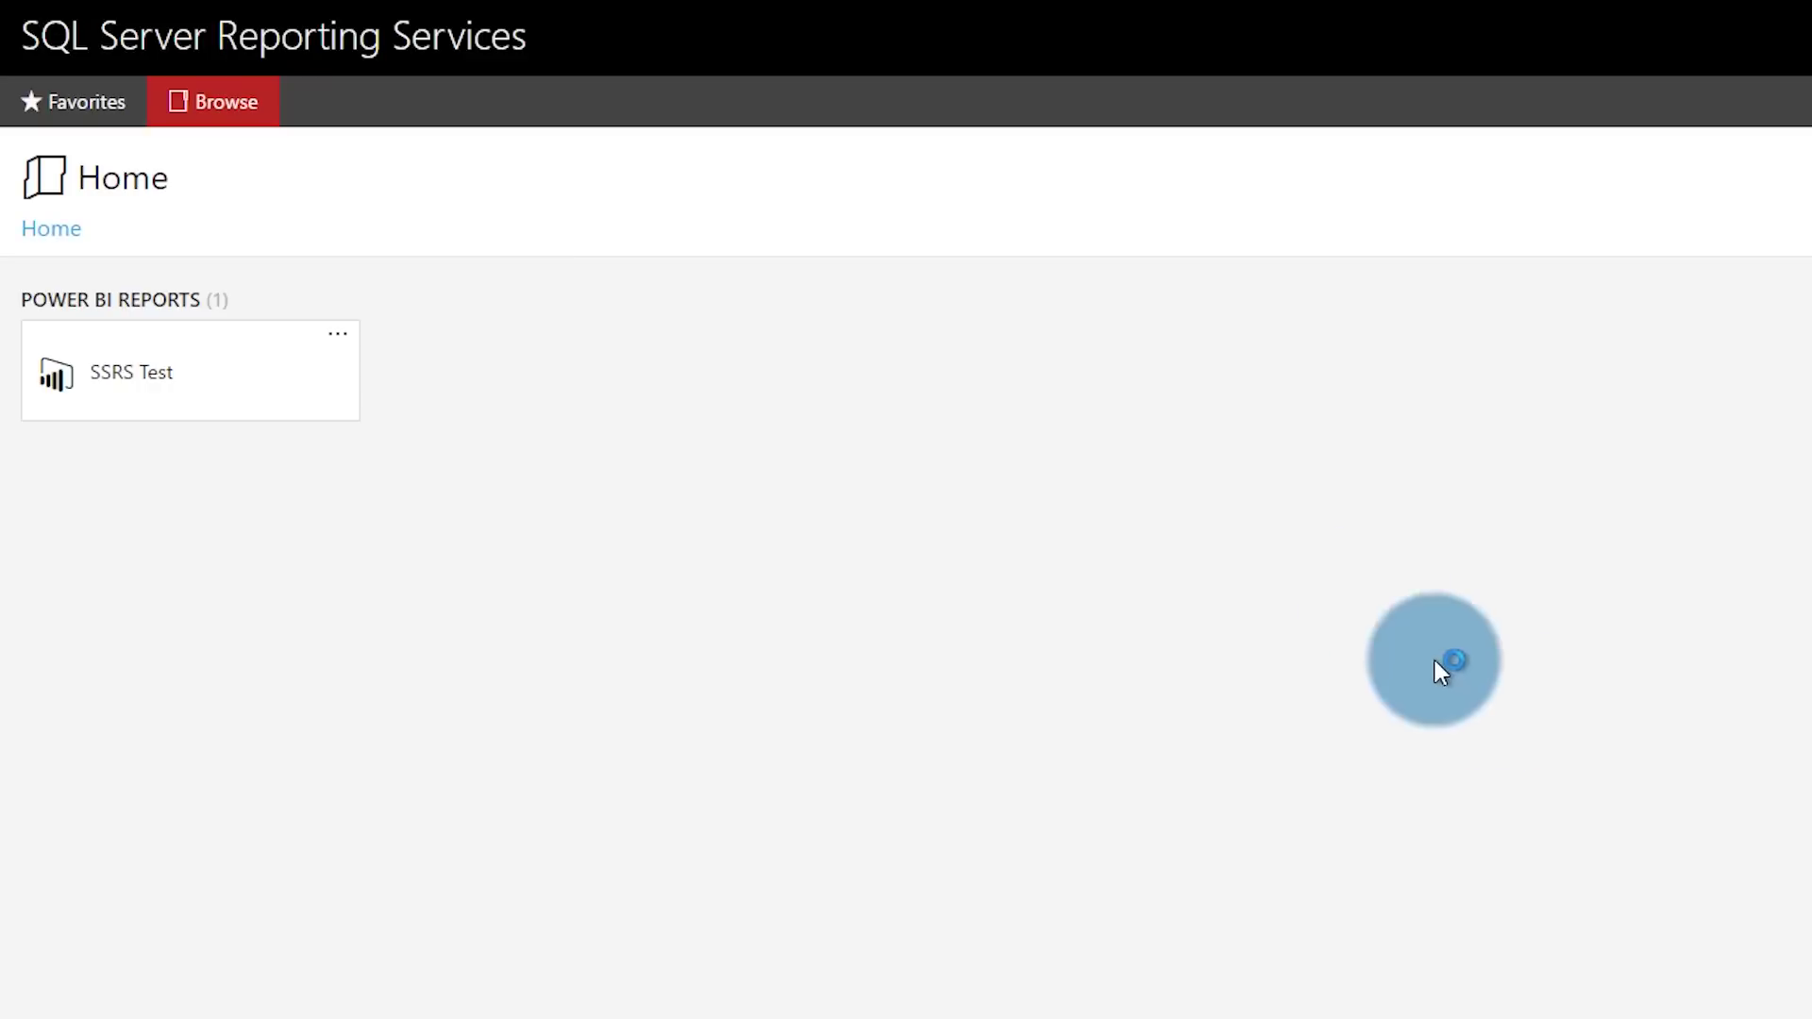
{"action": "left_click", "coordinate": [1149, 118]}
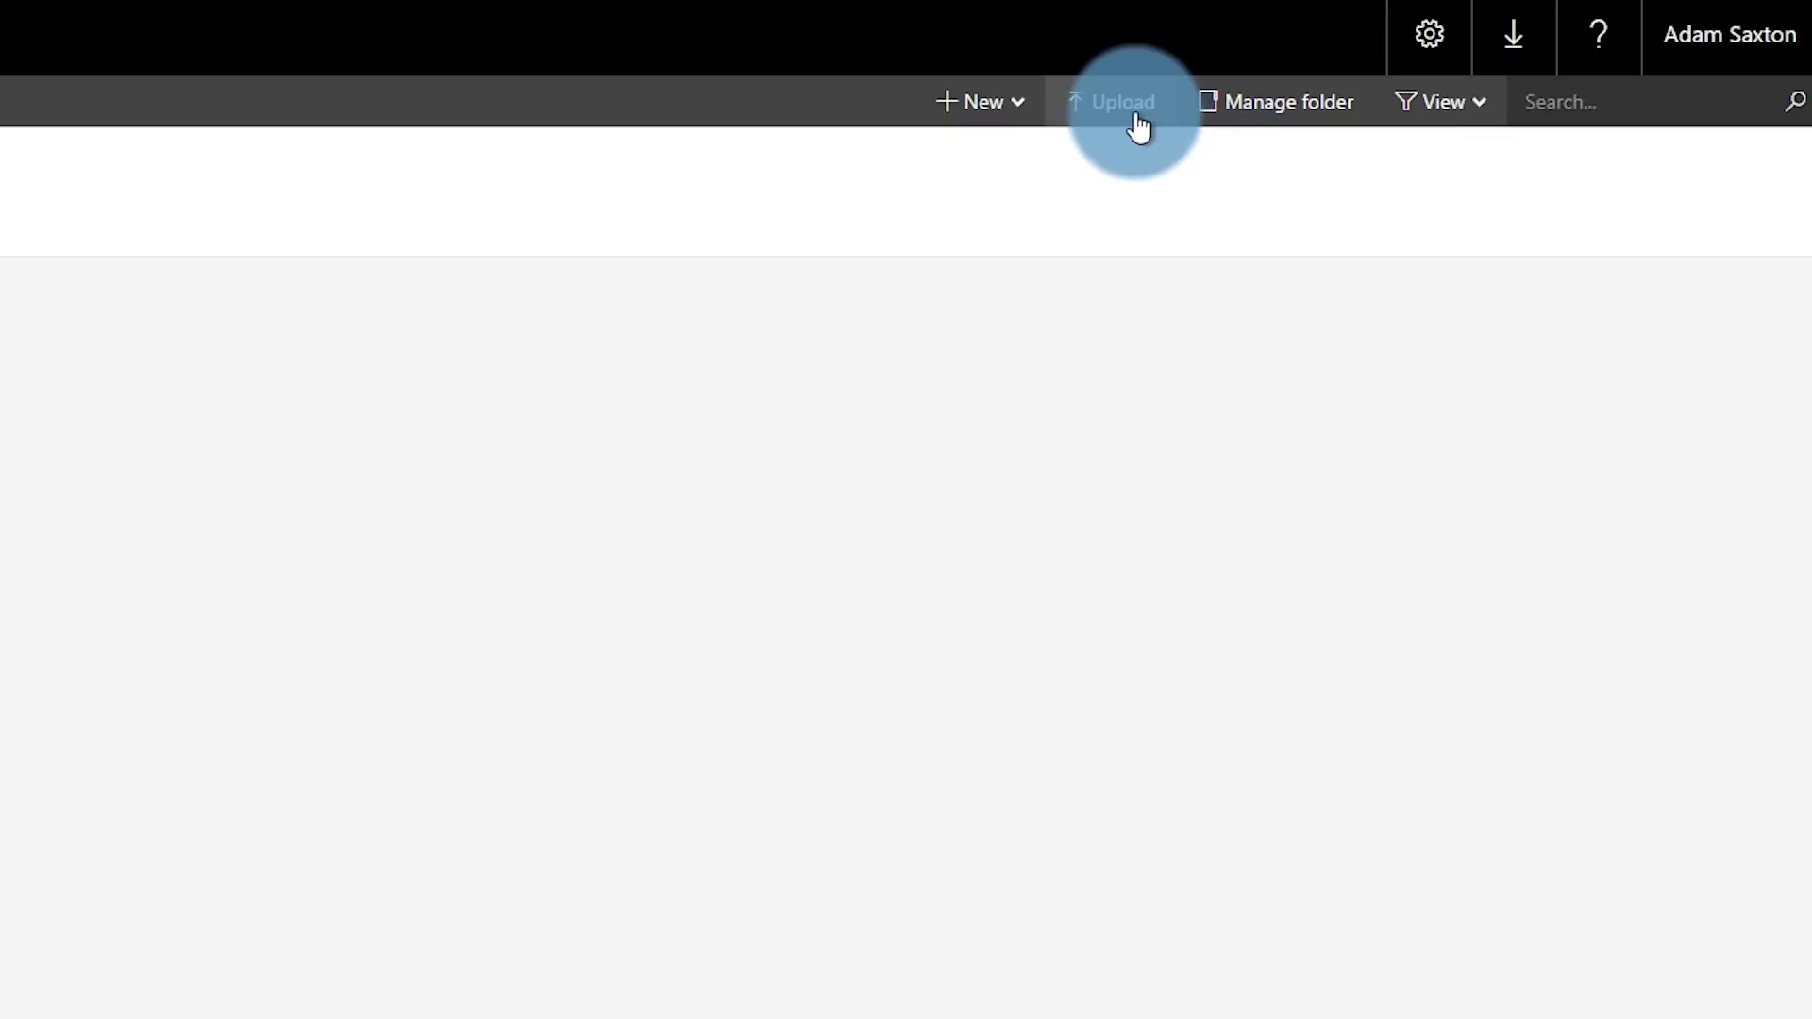
{"action": "left_click", "coordinate": [1137, 113]}
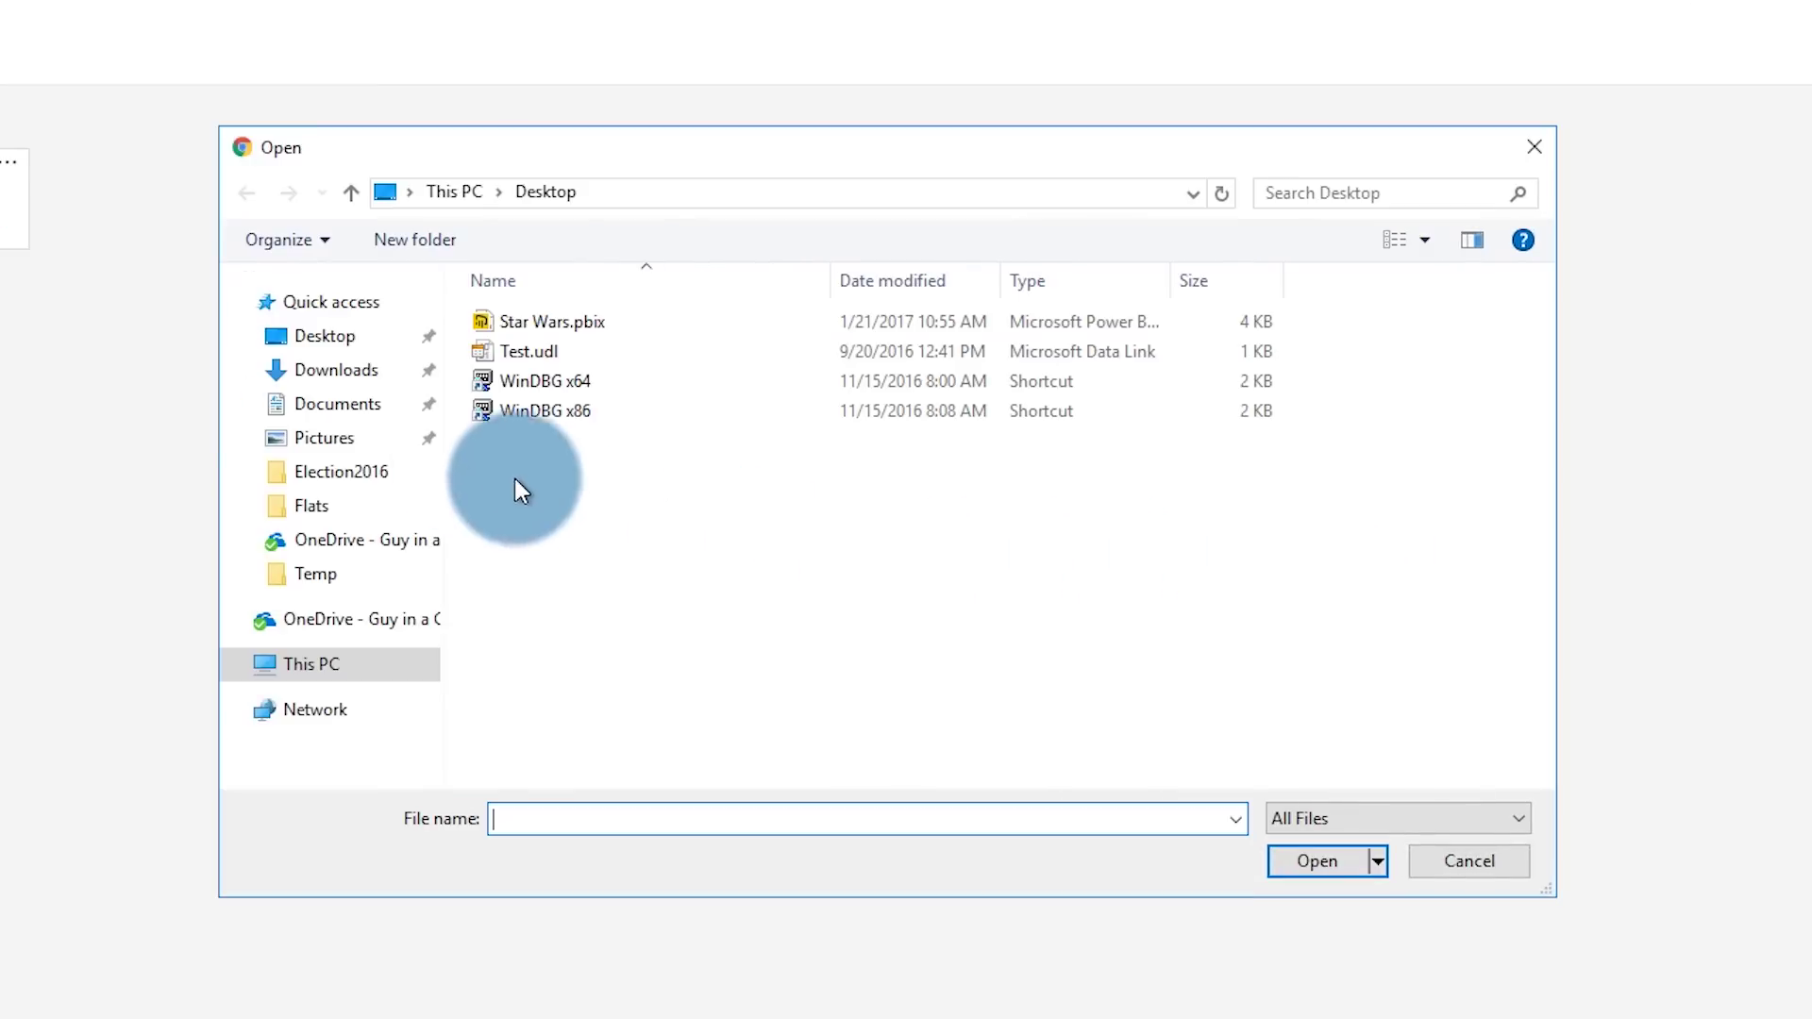
{"action": "left_click", "coordinate": [300, 338]}
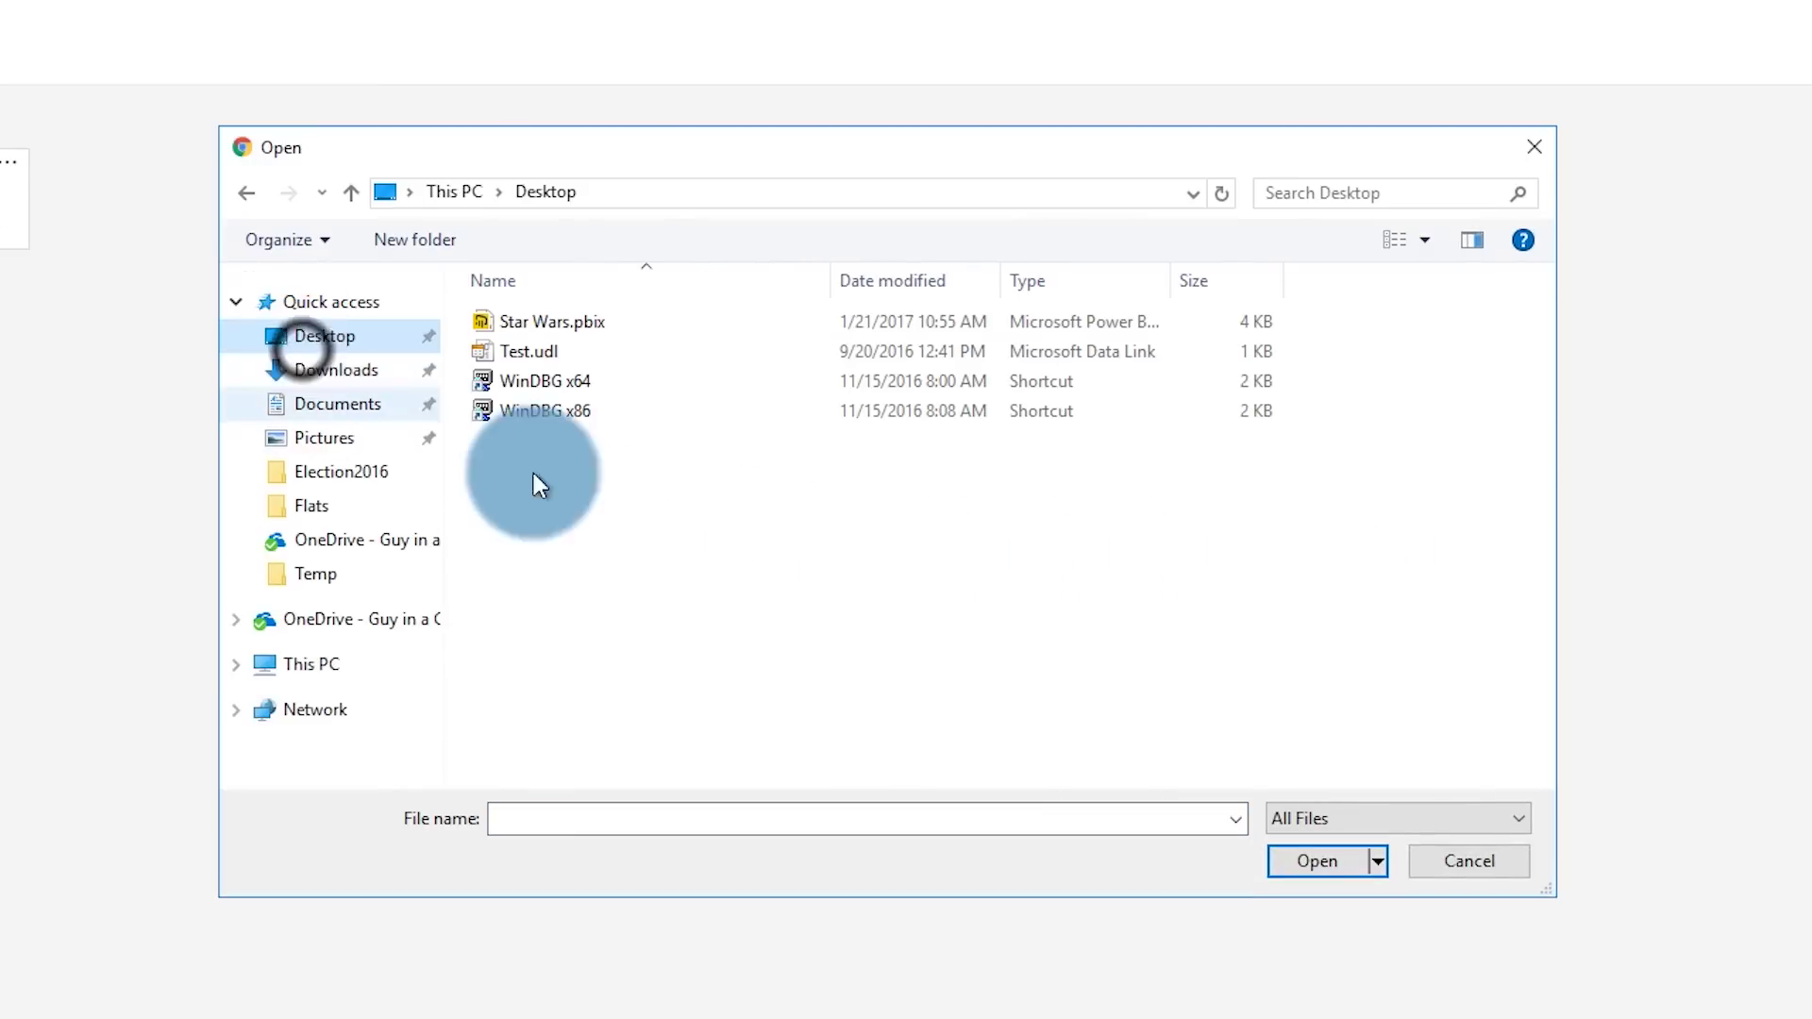
{"action": "double_click", "coordinate": [591, 321]}
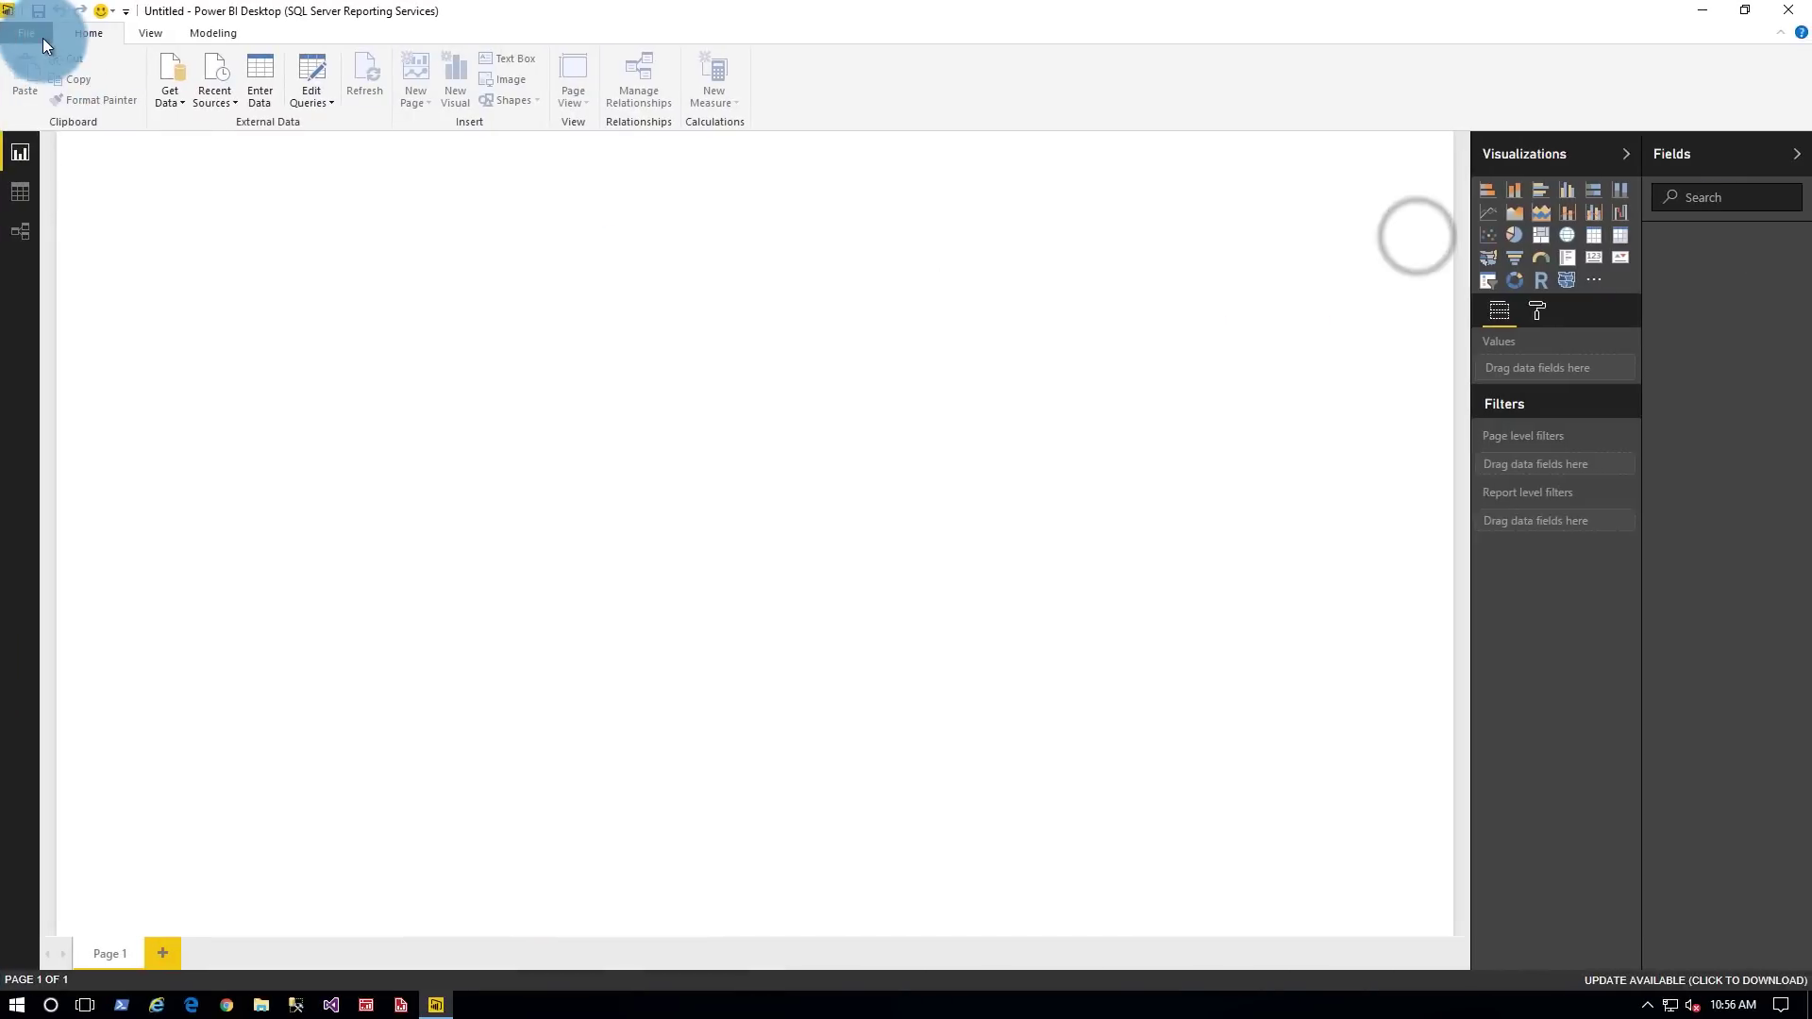
Connect to the recent report server guyinacubers/reports to open a report from it.
{"action": "left_click", "coordinate": [26, 32]}
{"action": "left_click", "coordinate": [64, 115]}
{"action": "left_click", "coordinate": [280, 139]}
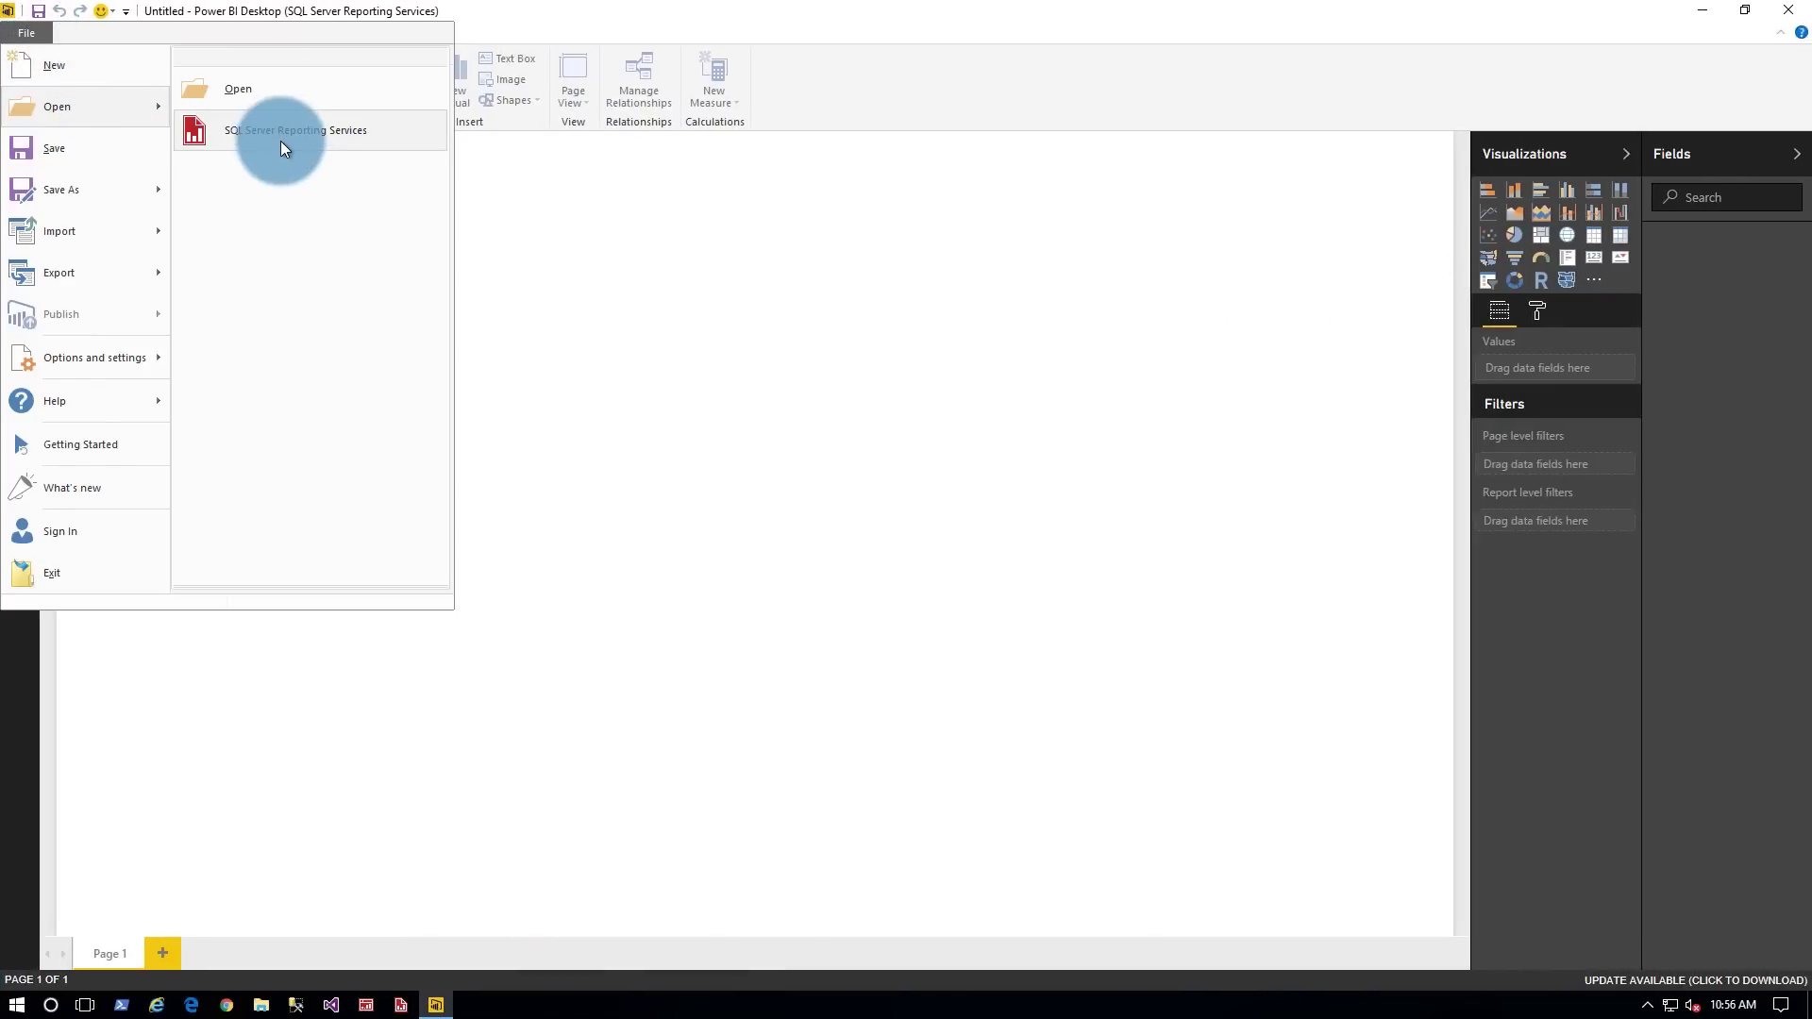
{"action": "left_click", "coordinate": [383, 134]}
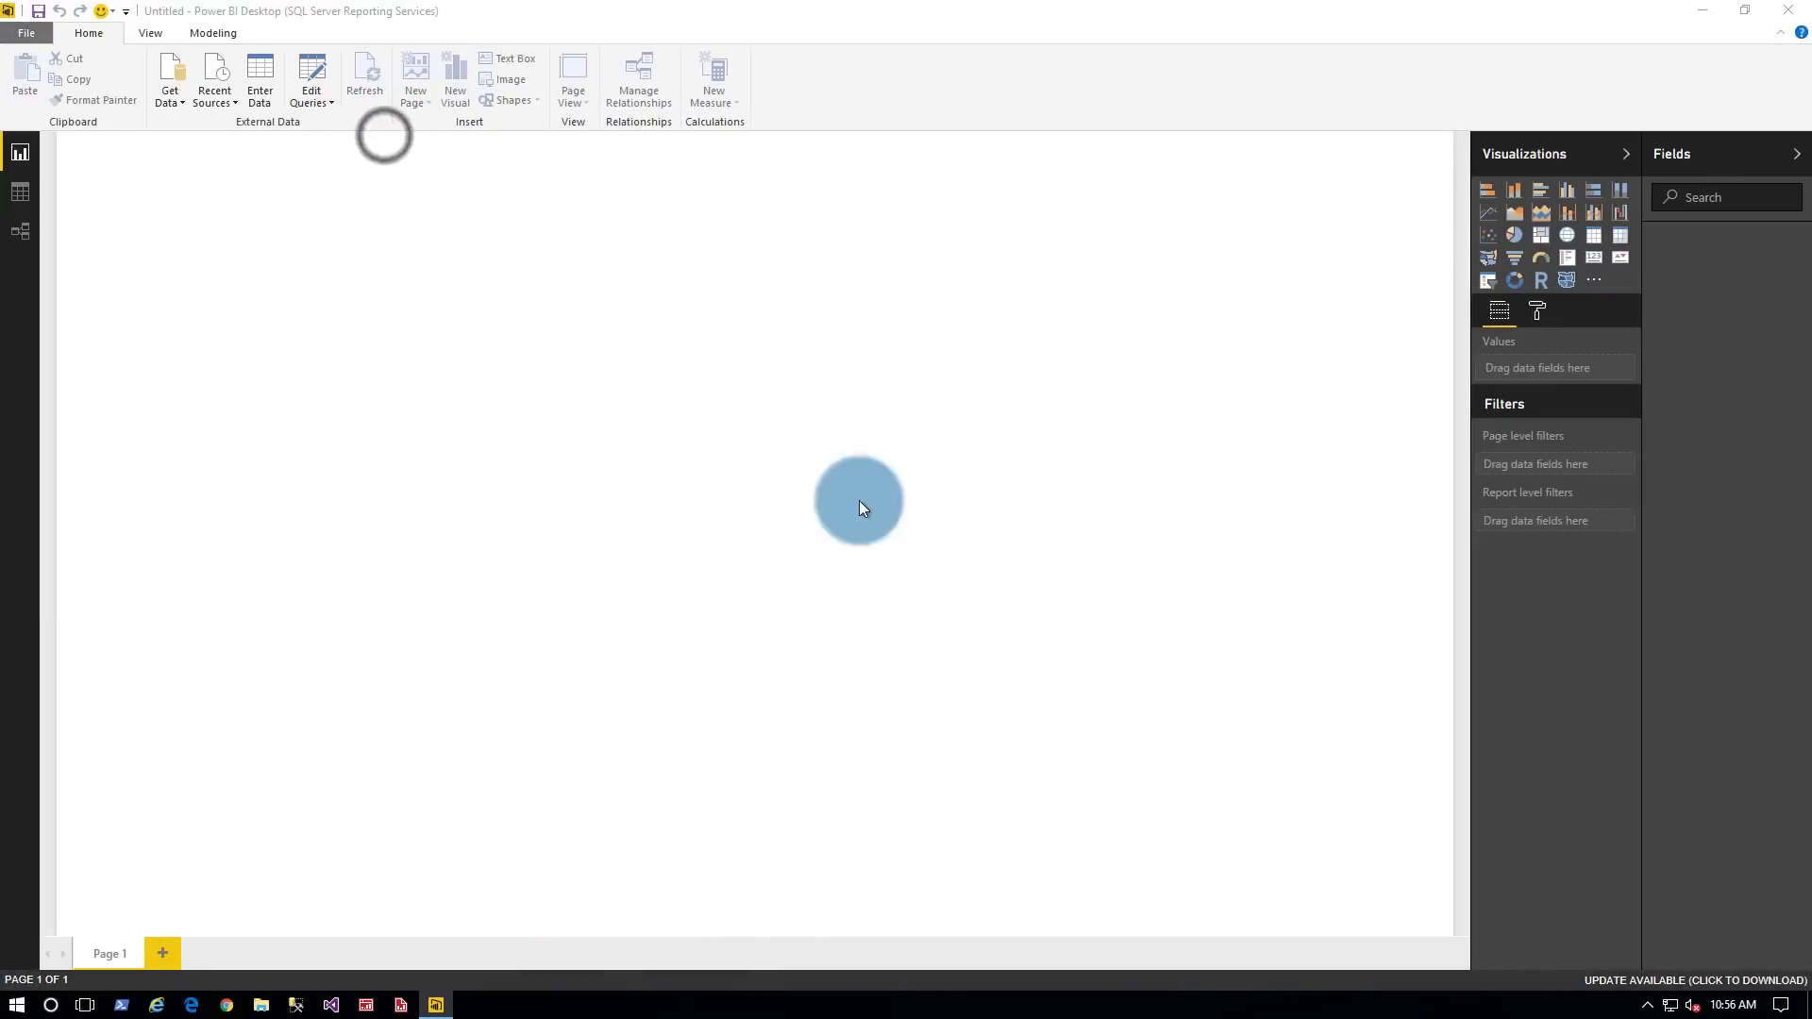
{"action": "left_click", "coordinate": [761, 443]}
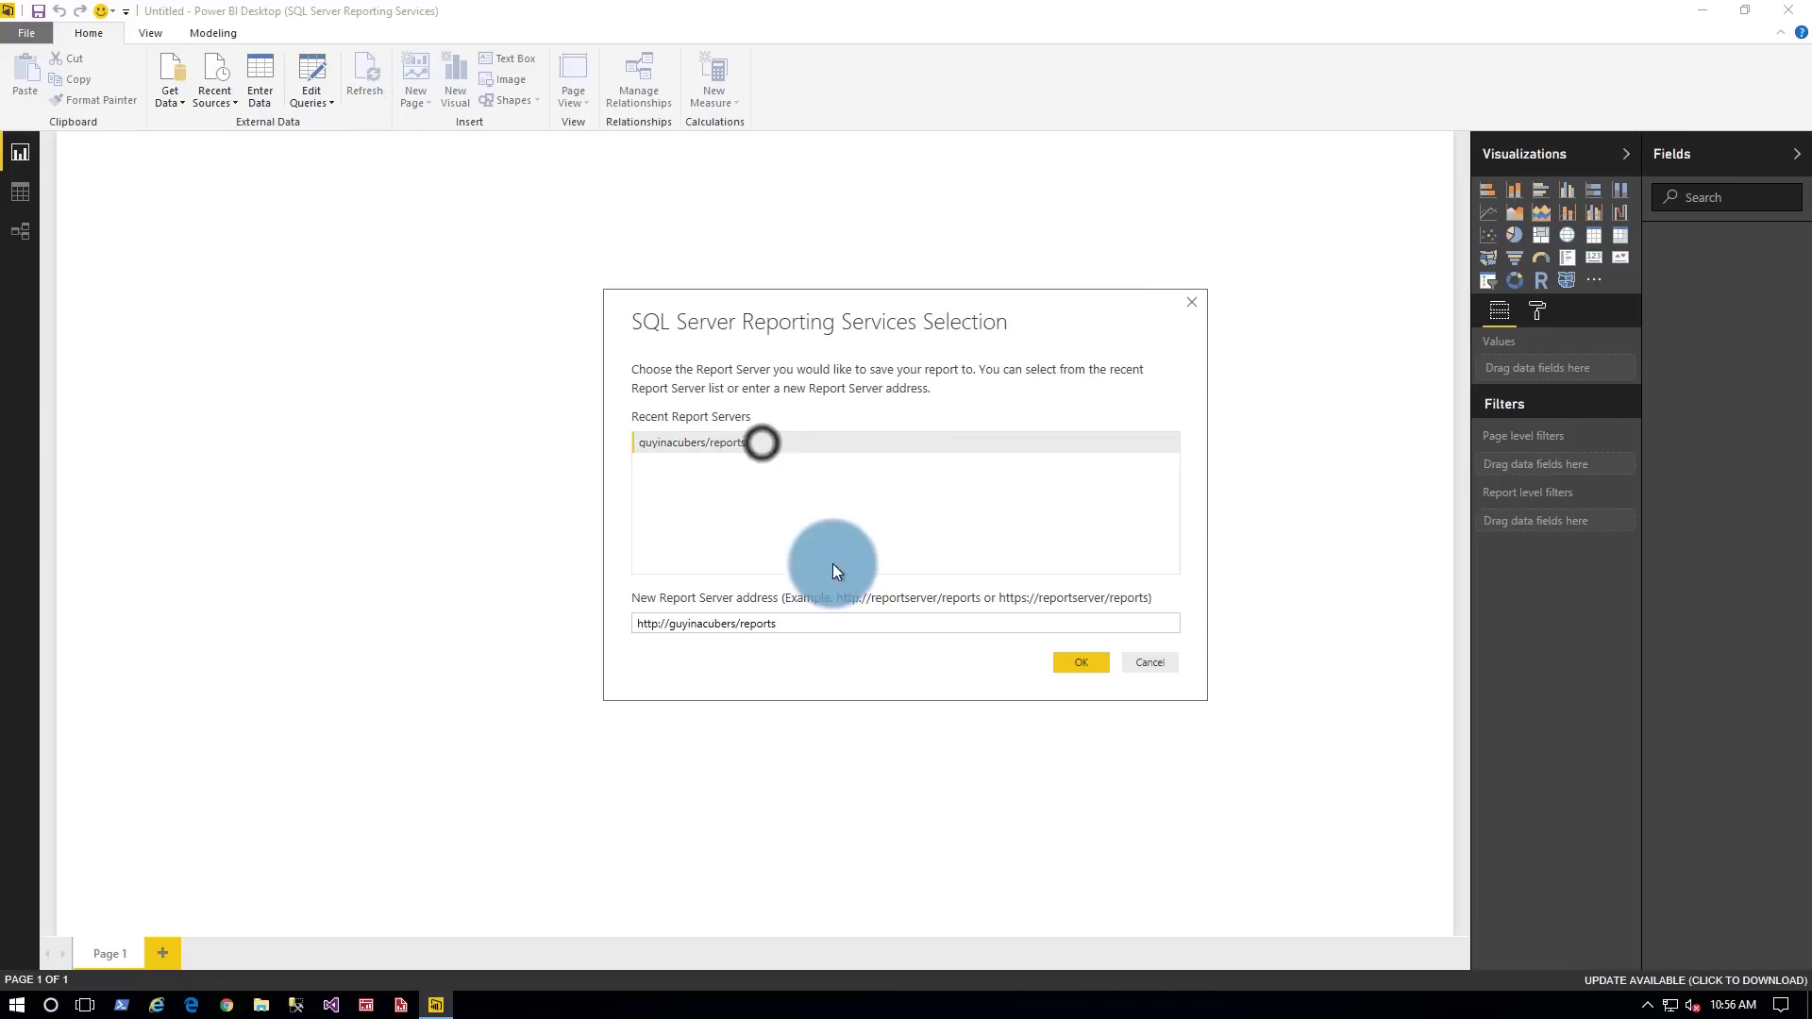
{"action": "left_click", "coordinate": [1083, 666]}
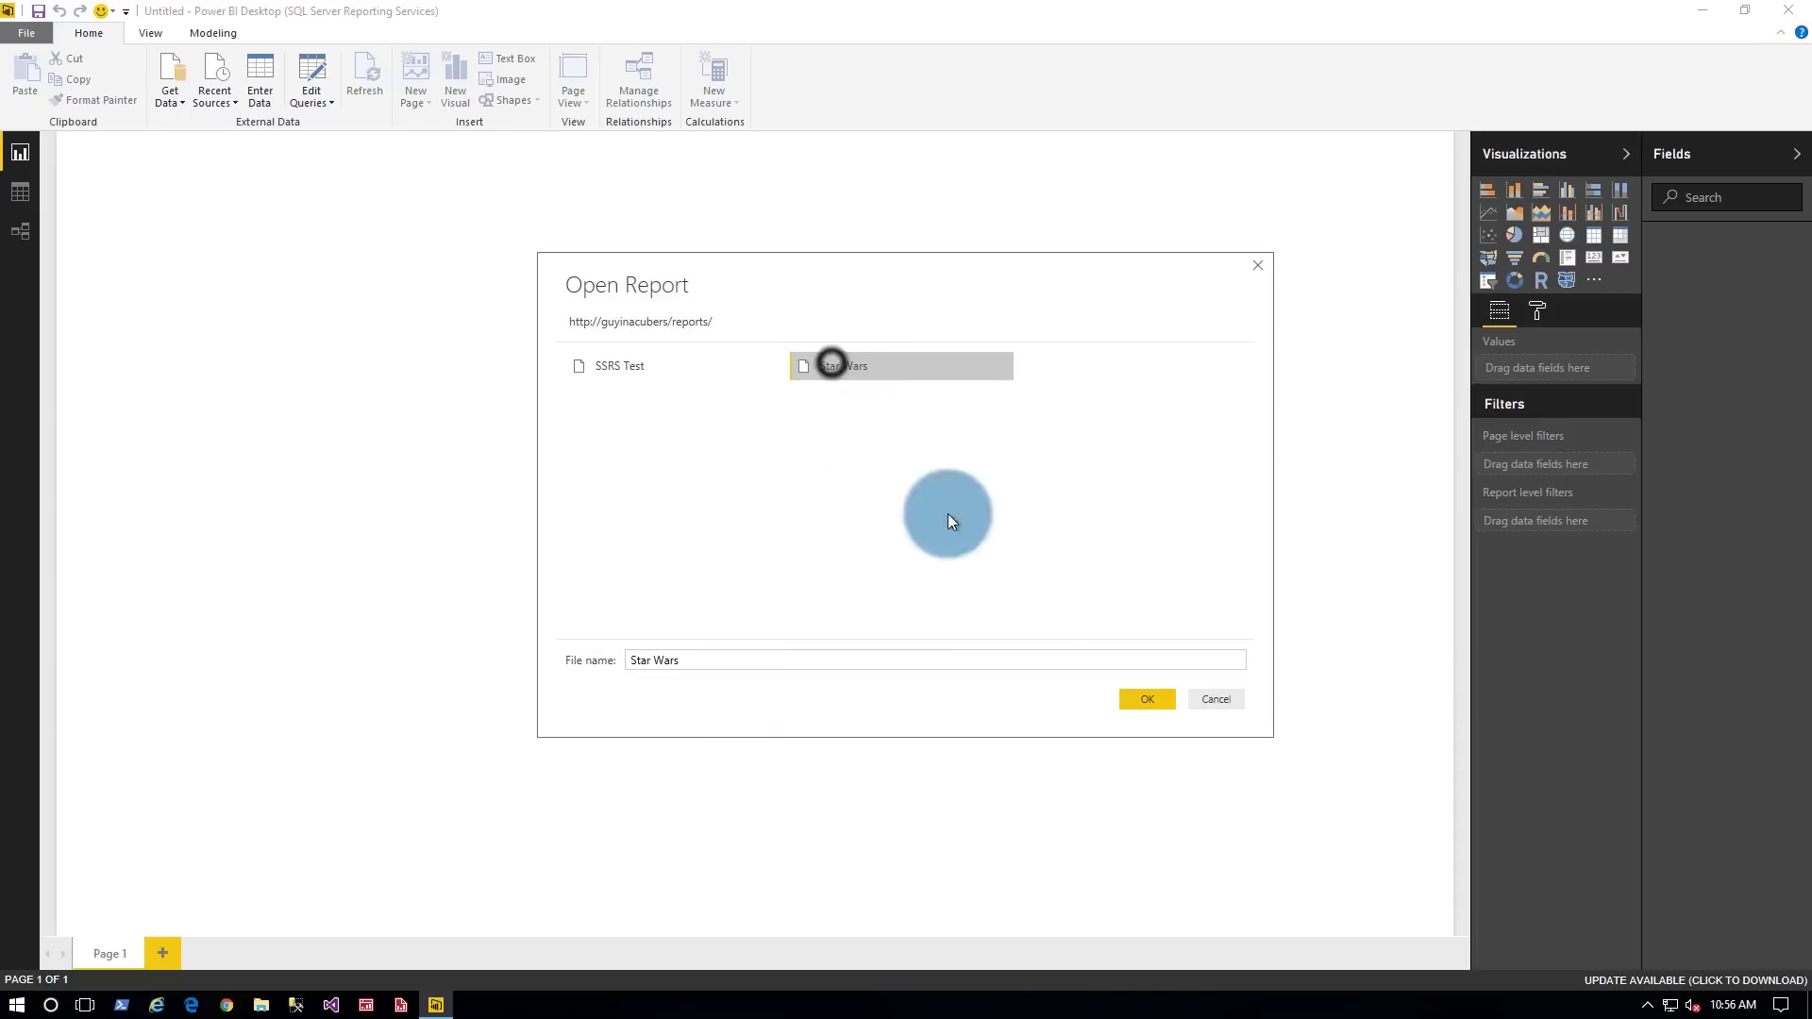
Open the Star Wars report and change its gender donut into a clustered column chart.
{"action": "left_click", "coordinate": [1146, 700]}
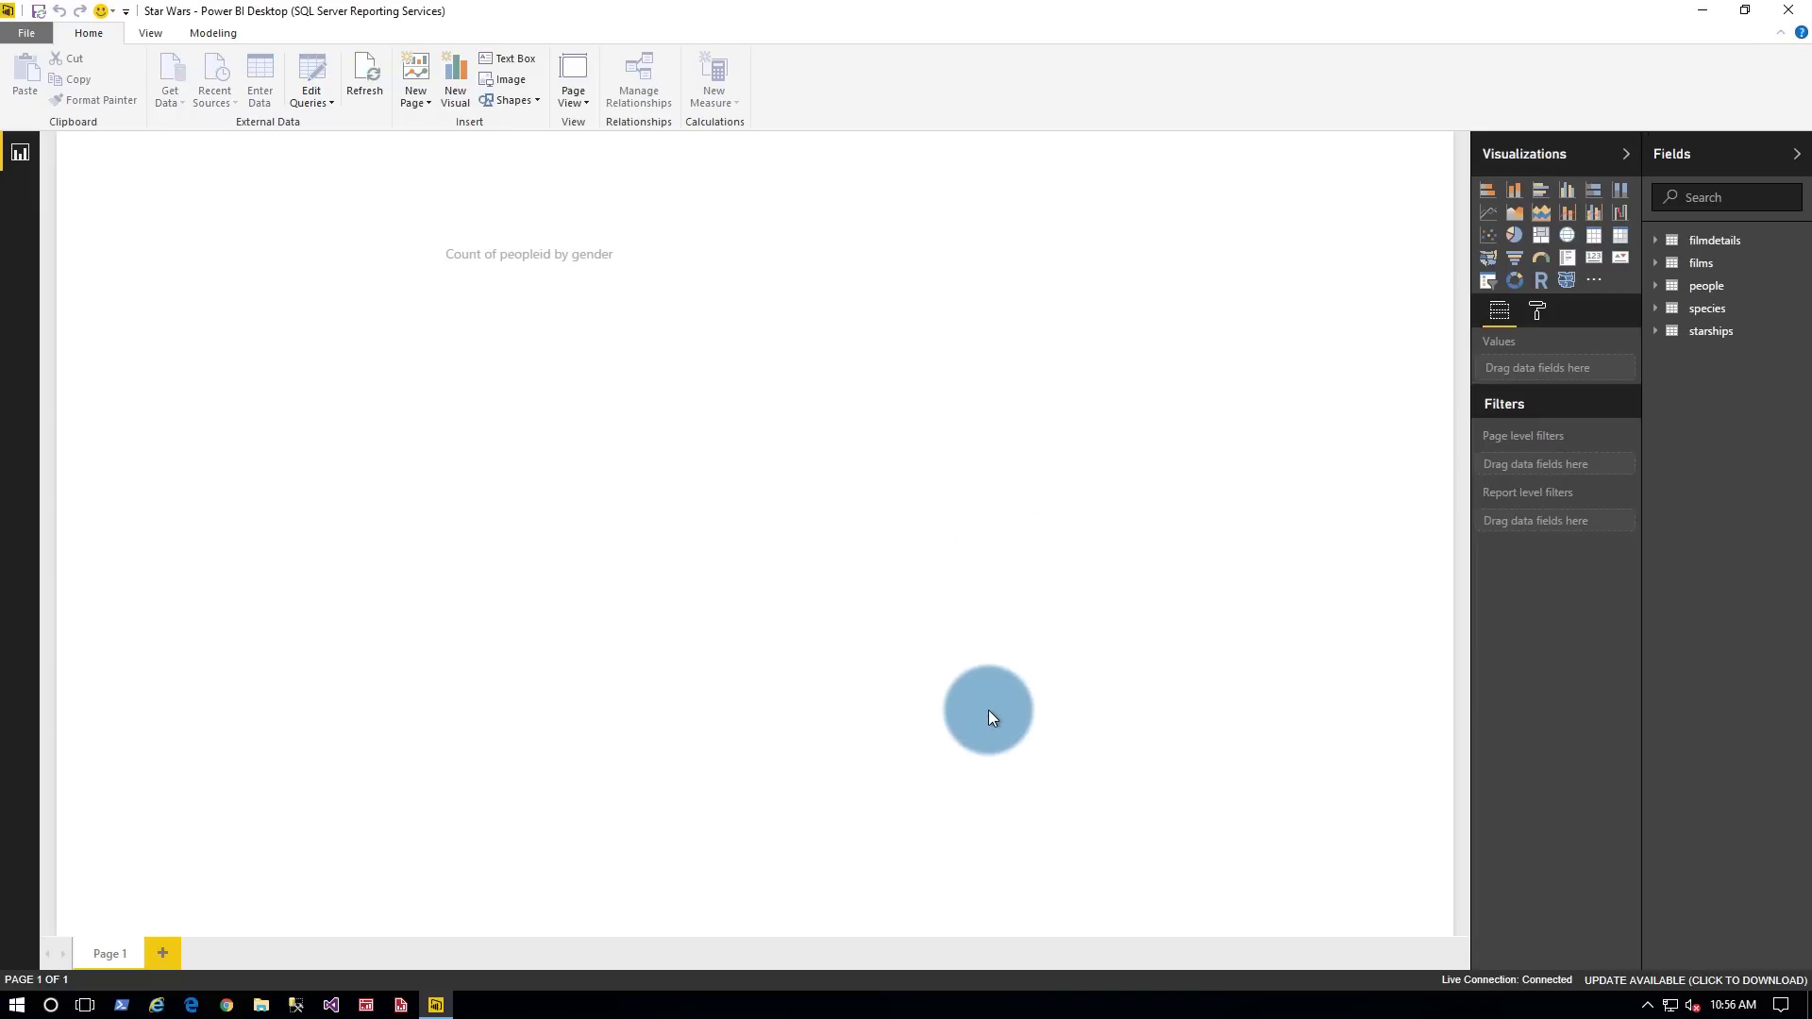
{"action": "left_click", "coordinate": [636, 430]}
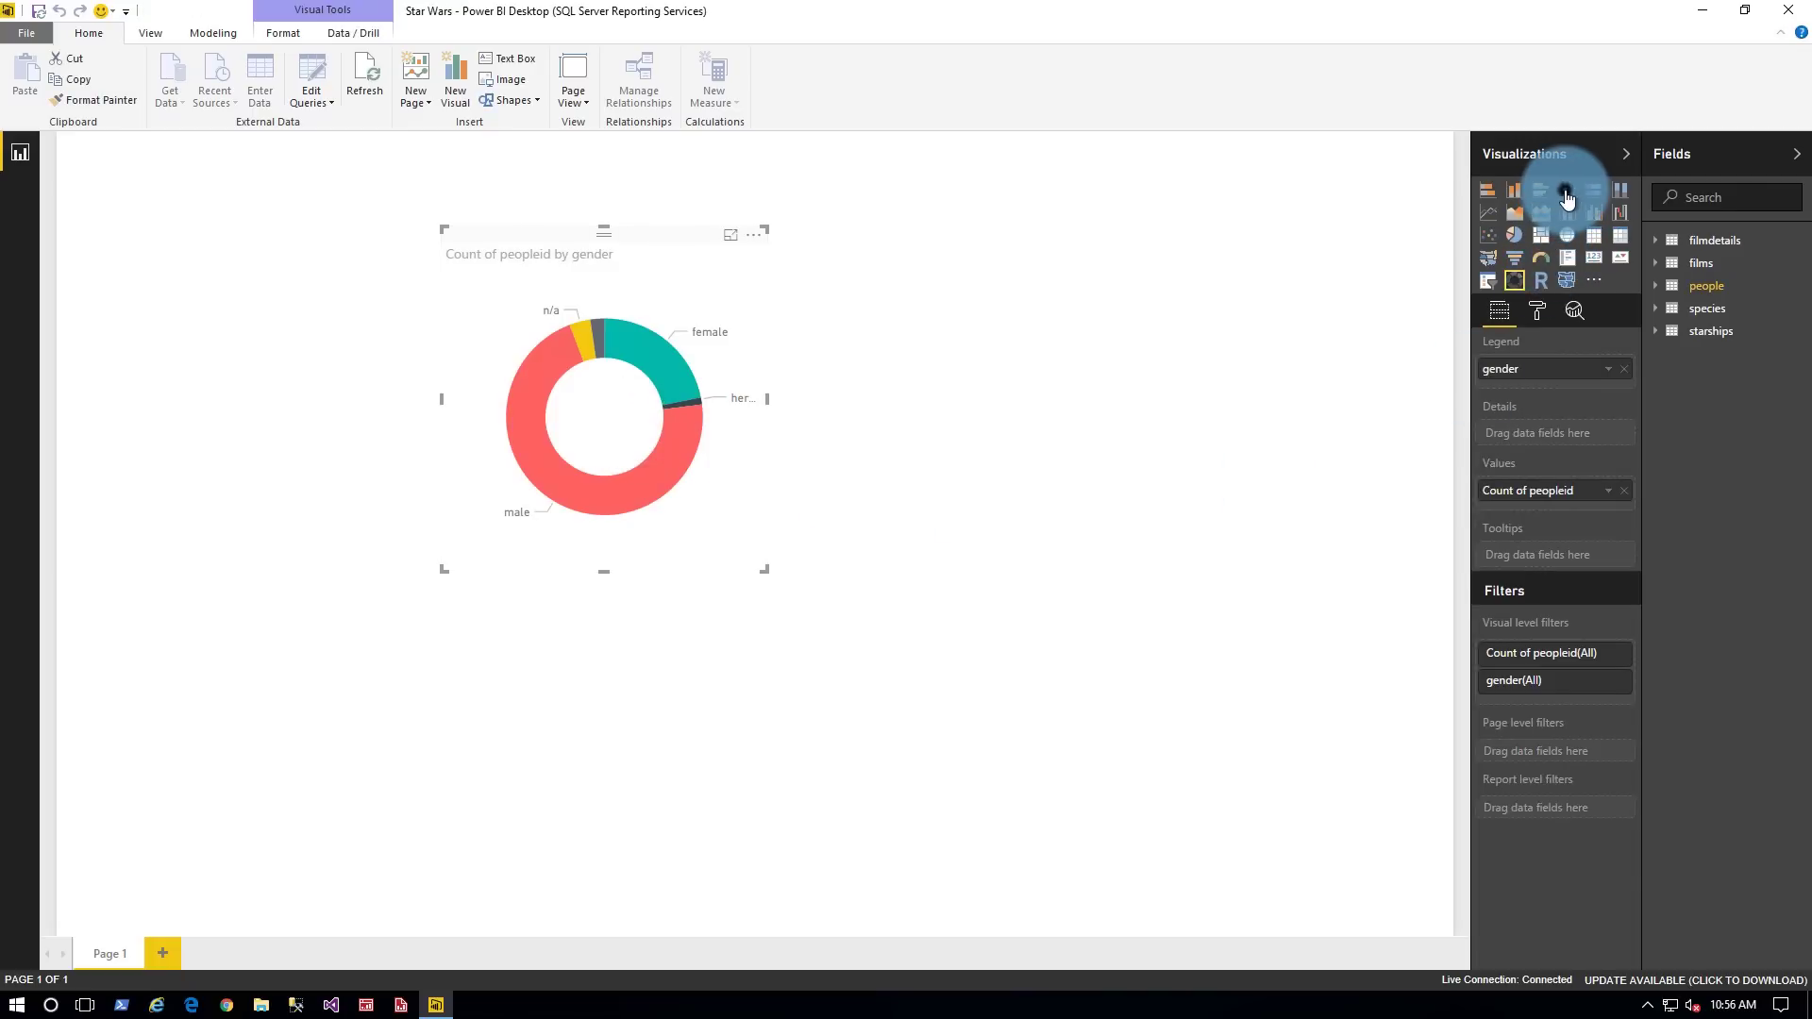
{"action": "left_click", "coordinate": [1567, 193]}
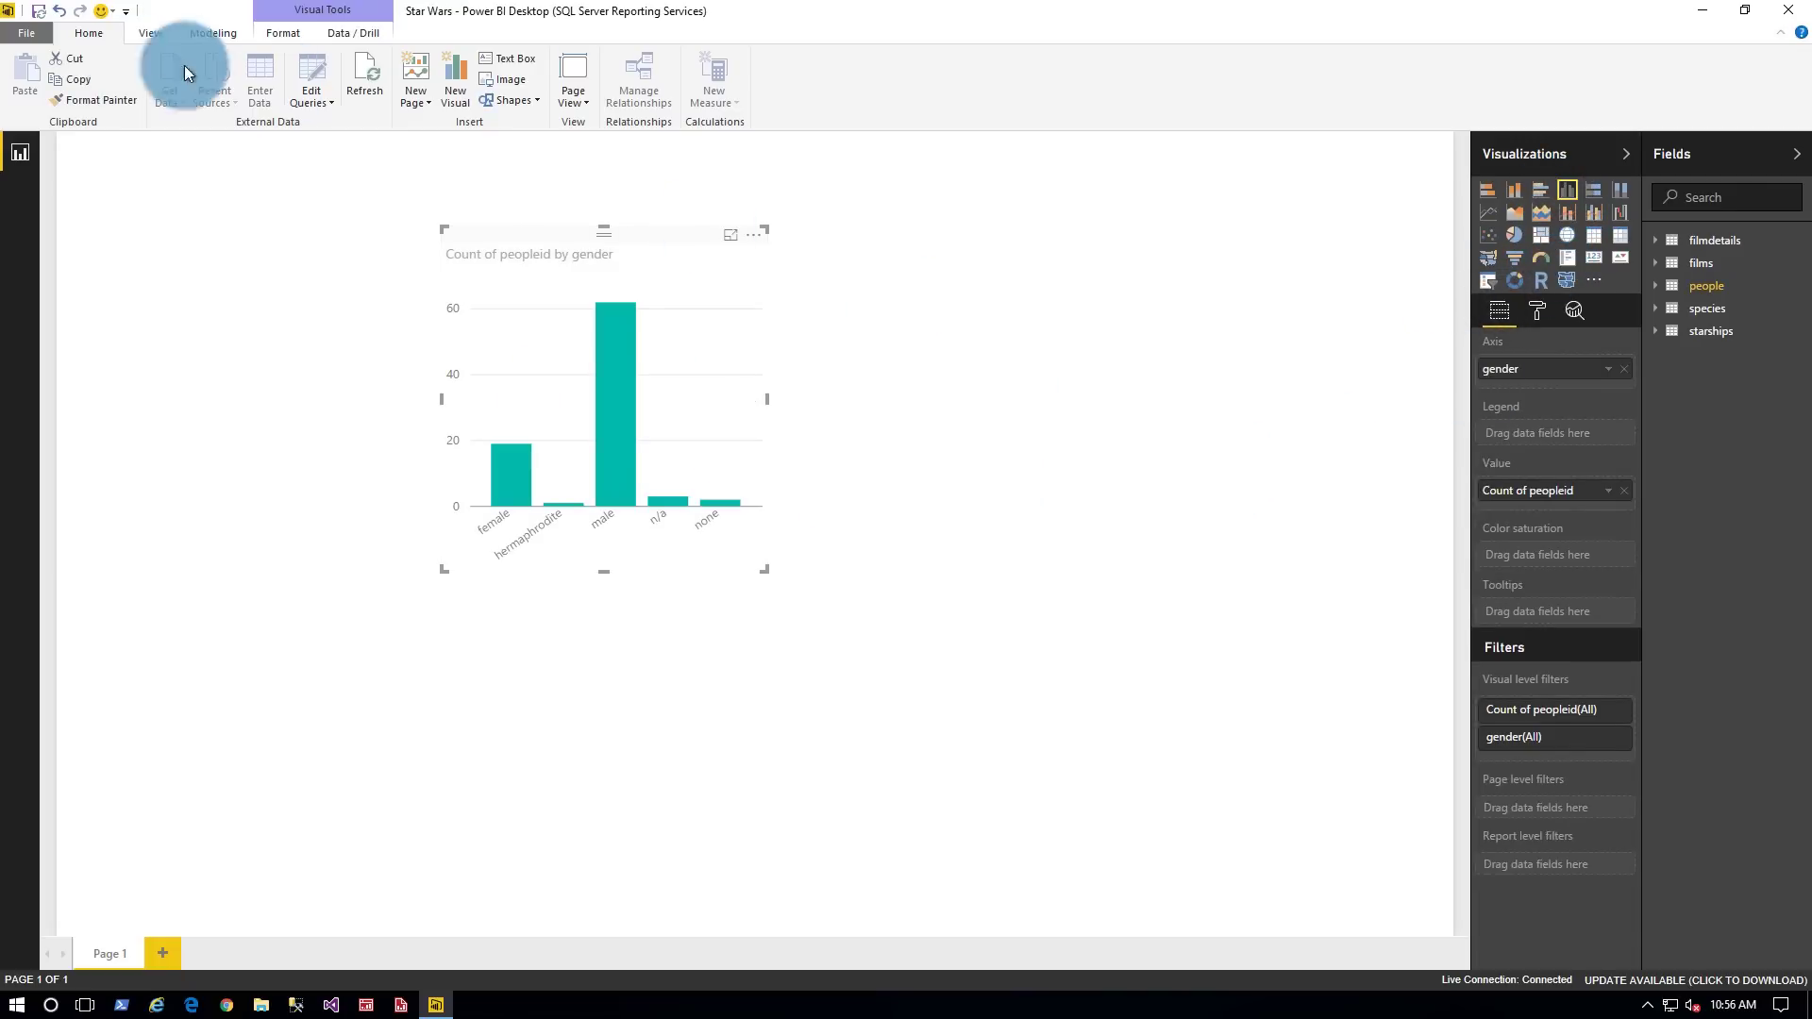